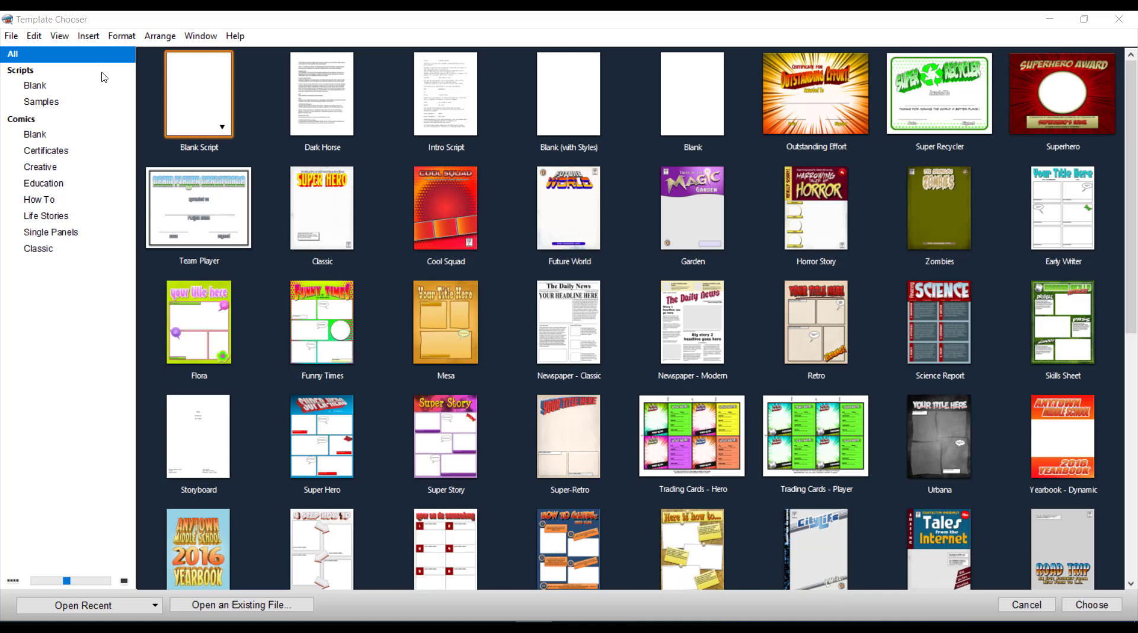
# Examine the available script templates and the blank, certificate and creative comic templates
pyautogui.click(25, 76)
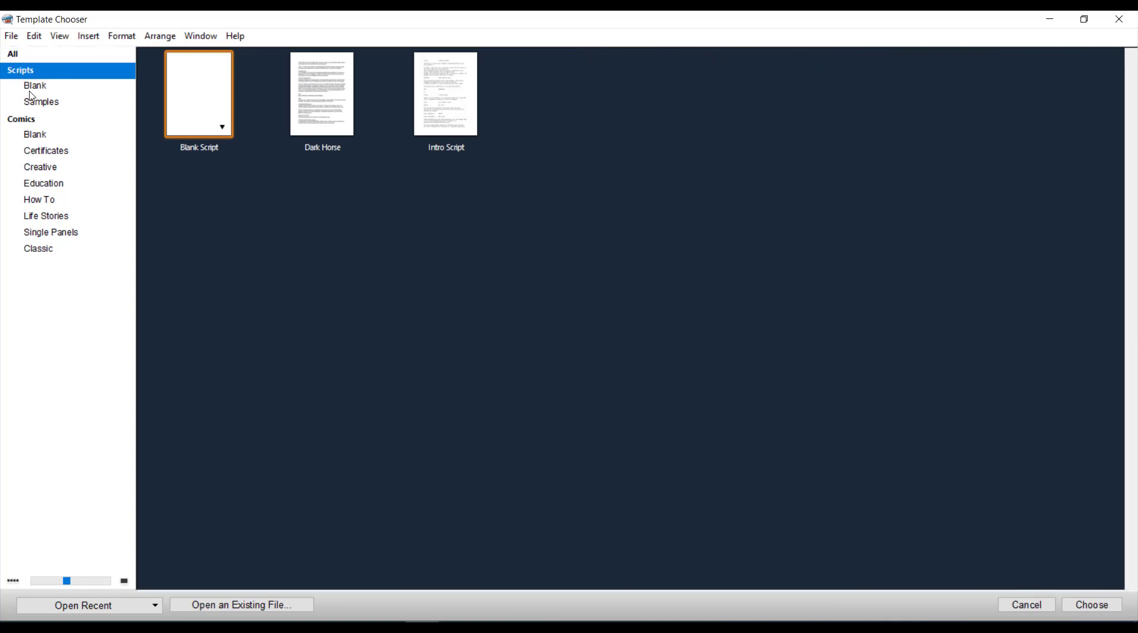
pyautogui.click(32, 92)
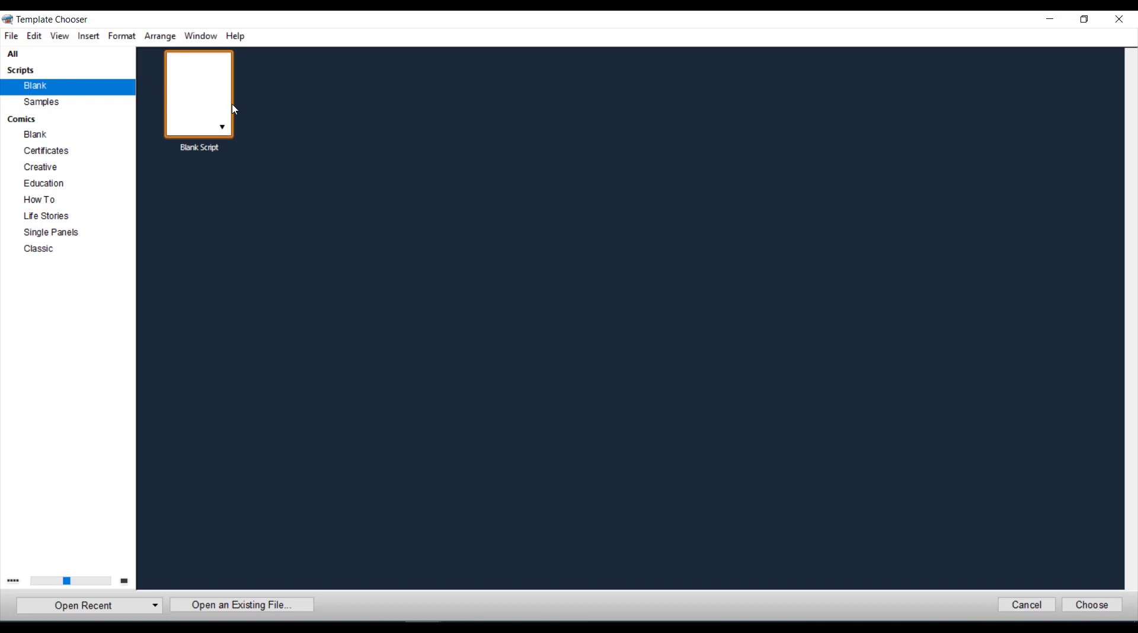
pyautogui.click(75, 106)
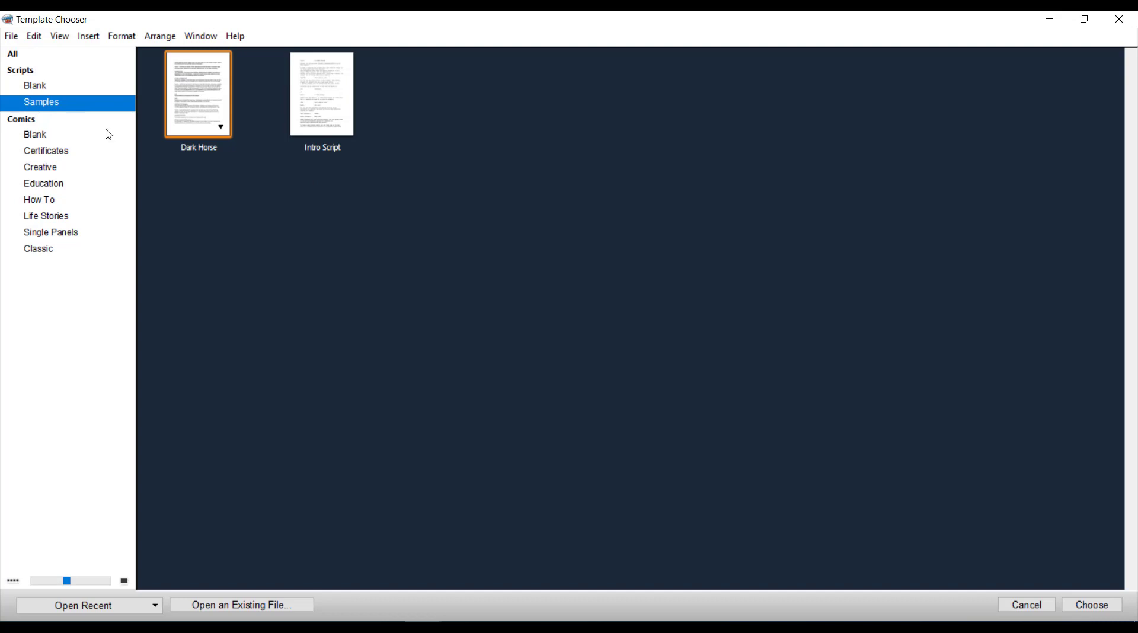
pyautogui.click(19, 122)
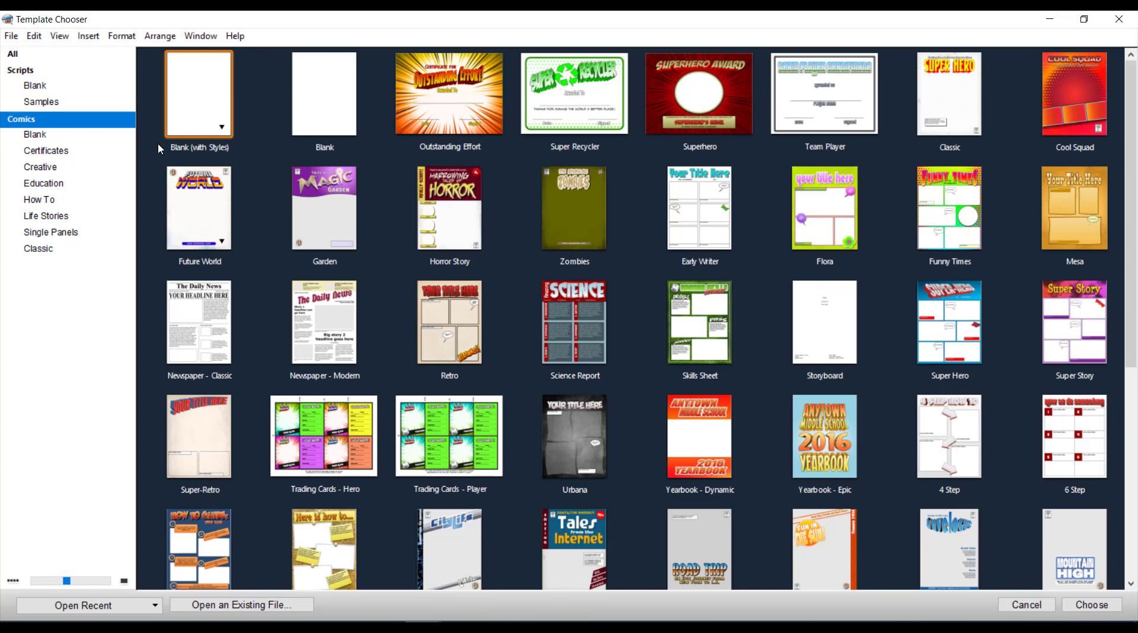
pyautogui.click(40, 136)
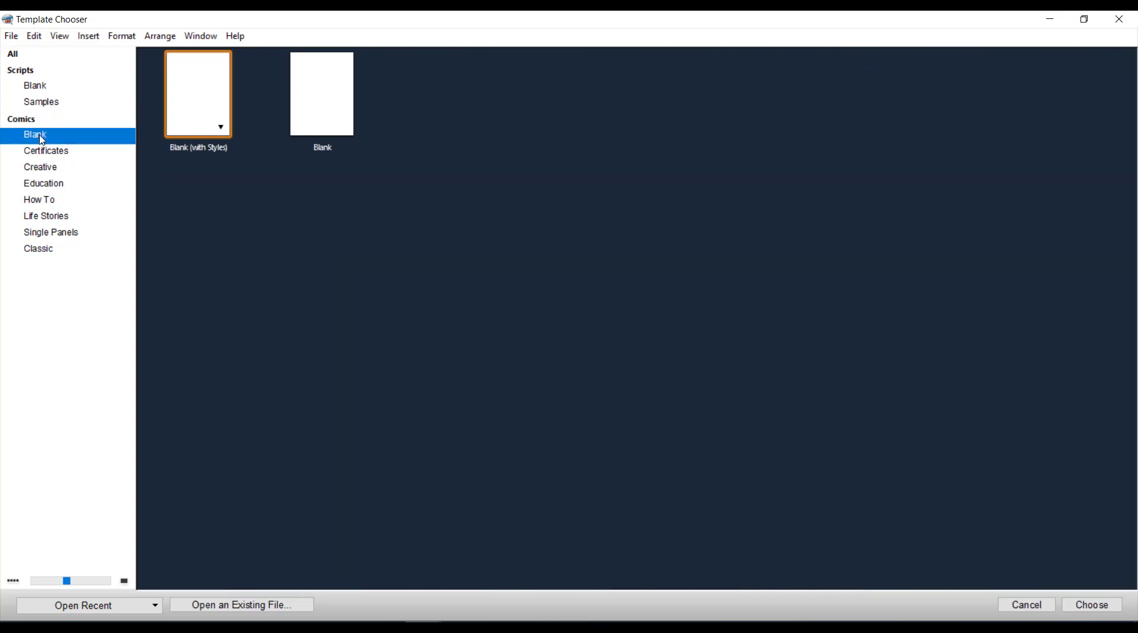
pyautogui.click(64, 156)
pyautogui.click(55, 172)
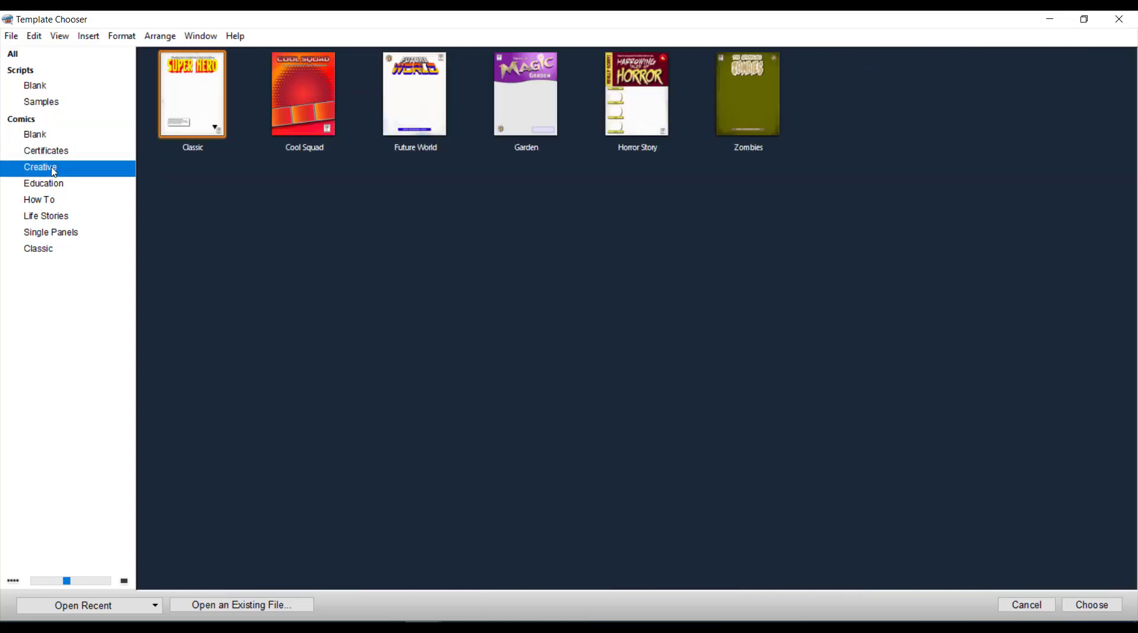
pyautogui.click(37, 134)
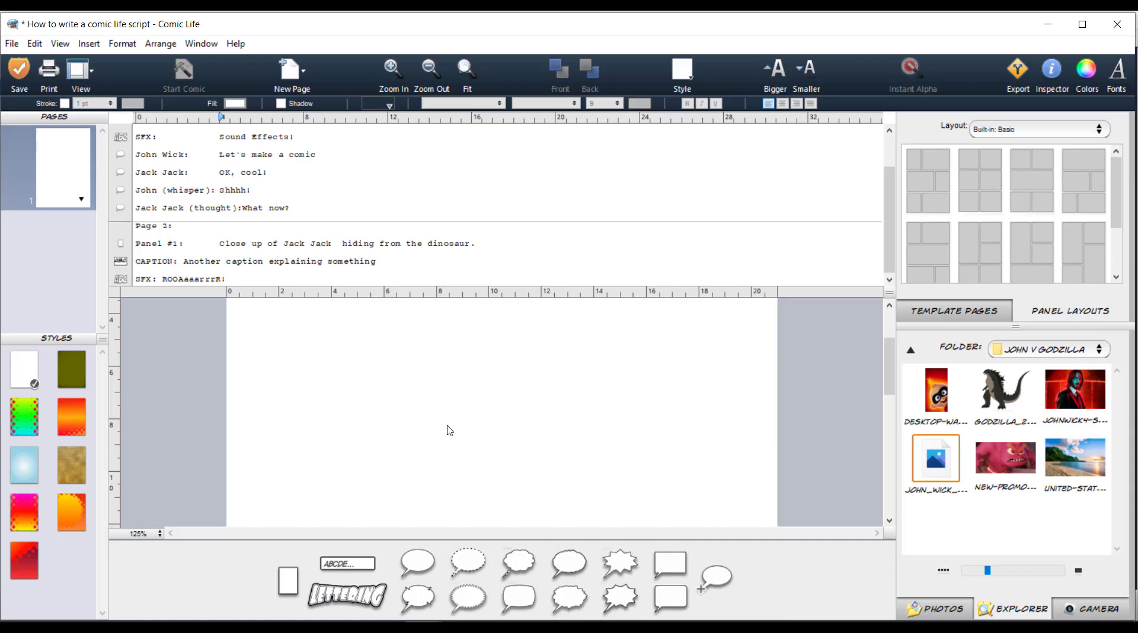
# Apply the first page layout of the Built-in: Basic set to the blank page
pyautogui.scroll(1, 447, 427)
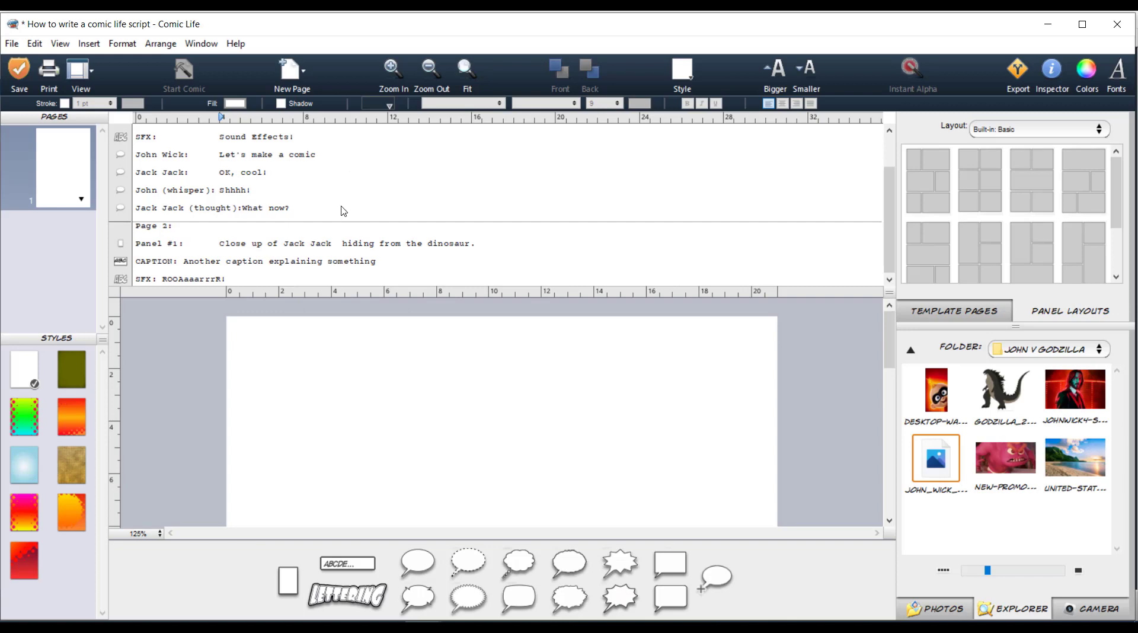
pyautogui.scroll(-3, 420, 440)
pyautogui.scroll(1, 419, 440)
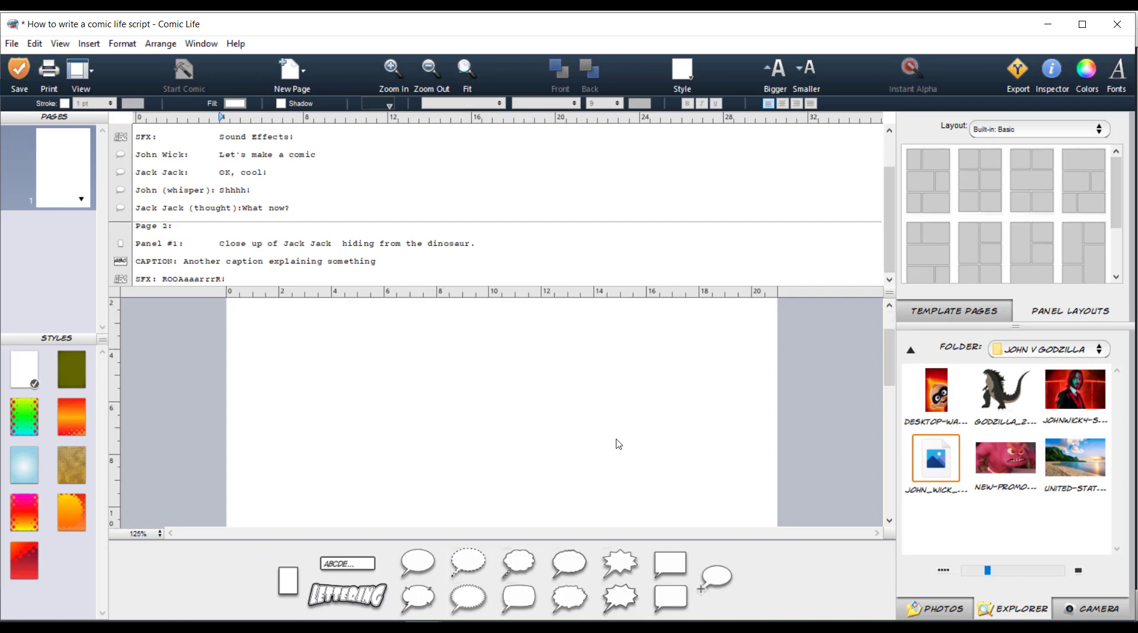
pyautogui.moveTo(938, 178); pyautogui.dragTo(581, 409)
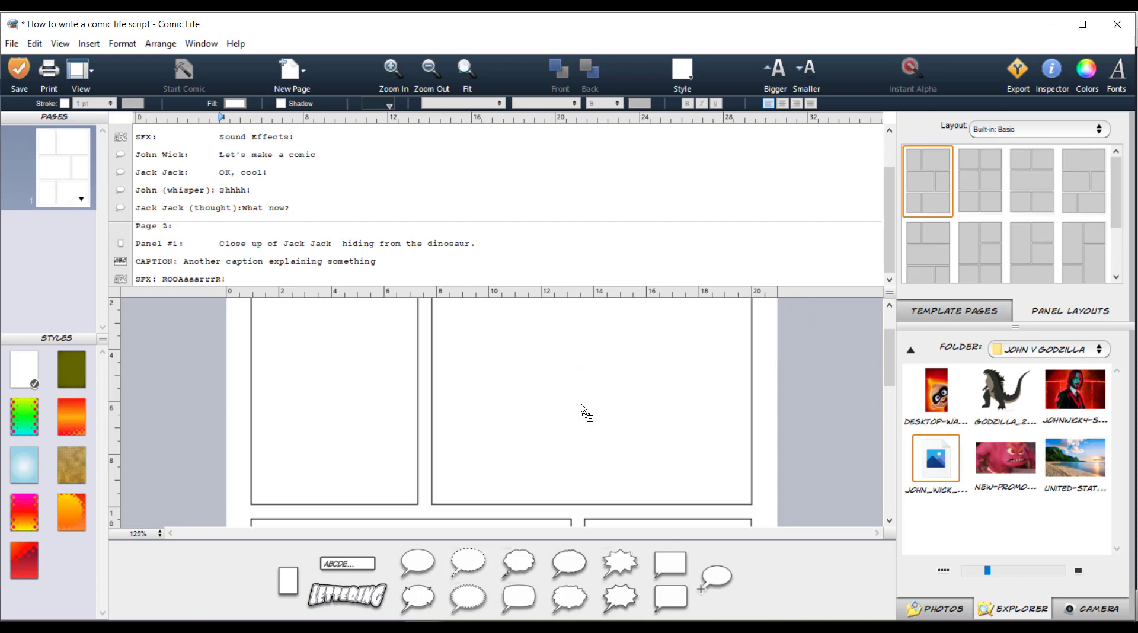
pyautogui.scroll(1, 728, 409)
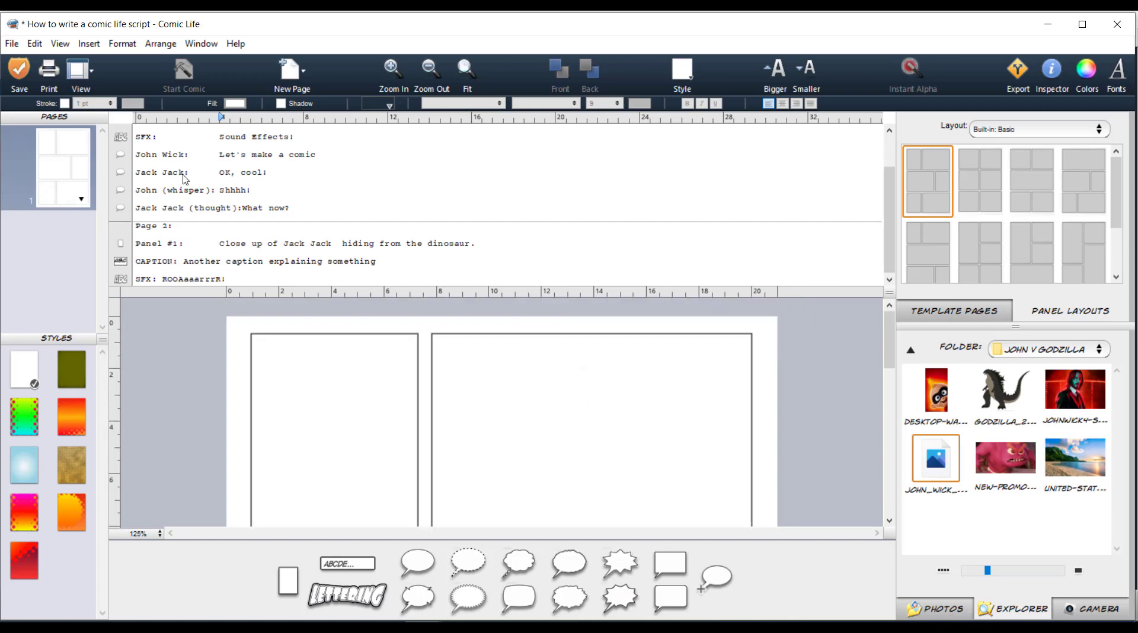
pyautogui.scroll(1, 223, 184)
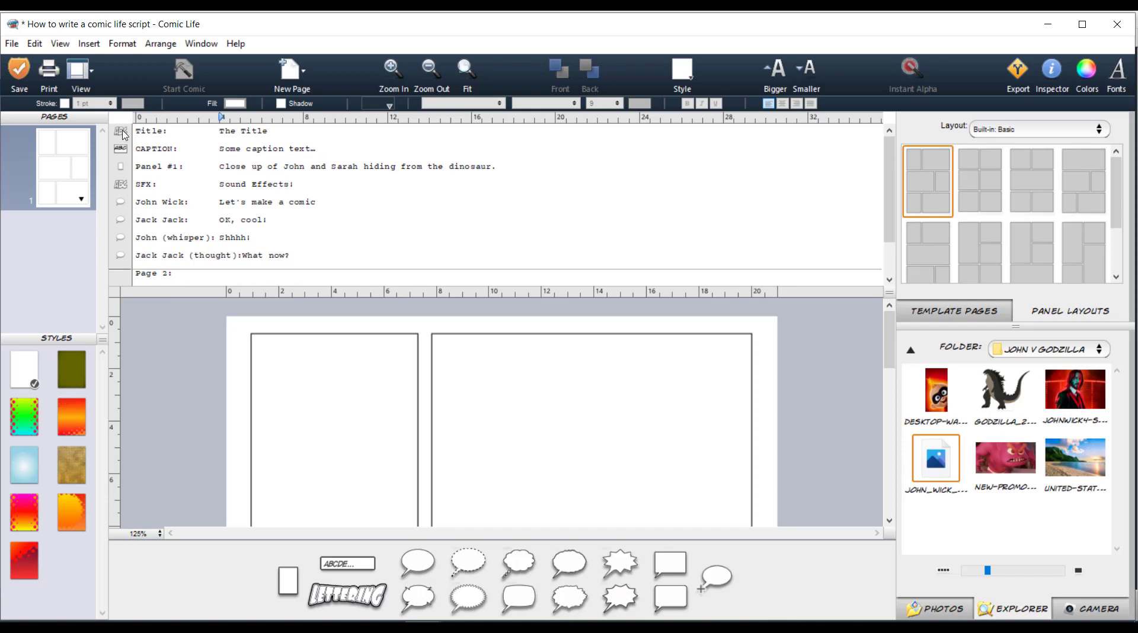
pyautogui.moveTo(140, 137); pyautogui.dragTo(169, 130)
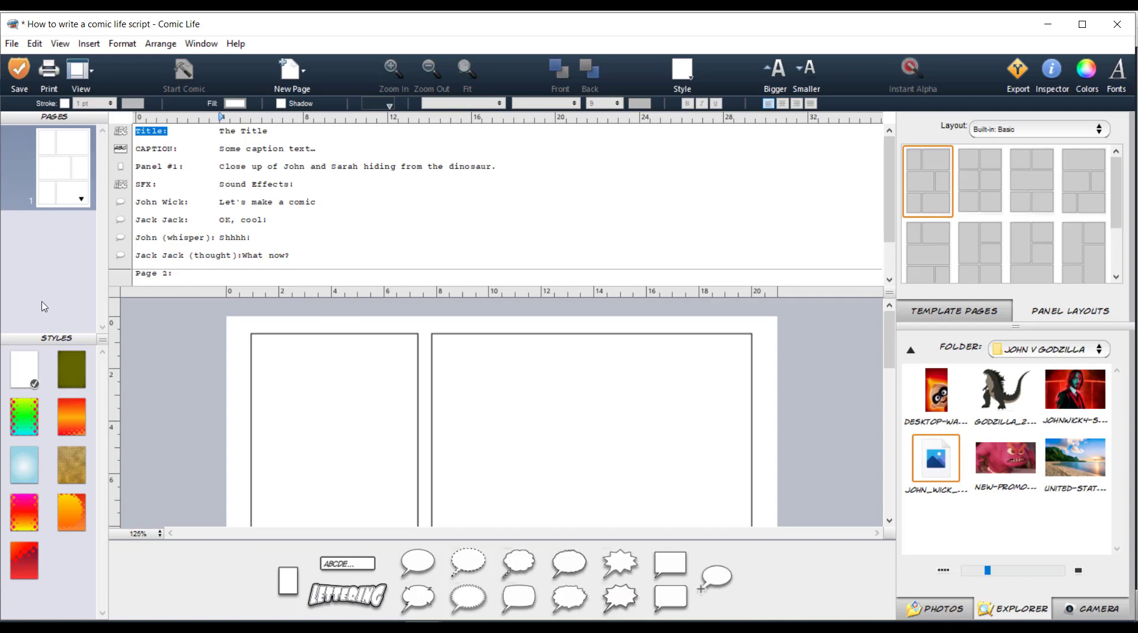
pyautogui.moveTo(34, 391)
pyautogui.click(946, 607)
pyautogui.click(1023, 614)
pyautogui.scroll(-1, 469, 389)
pyautogui.scroll(-1, 468, 389)
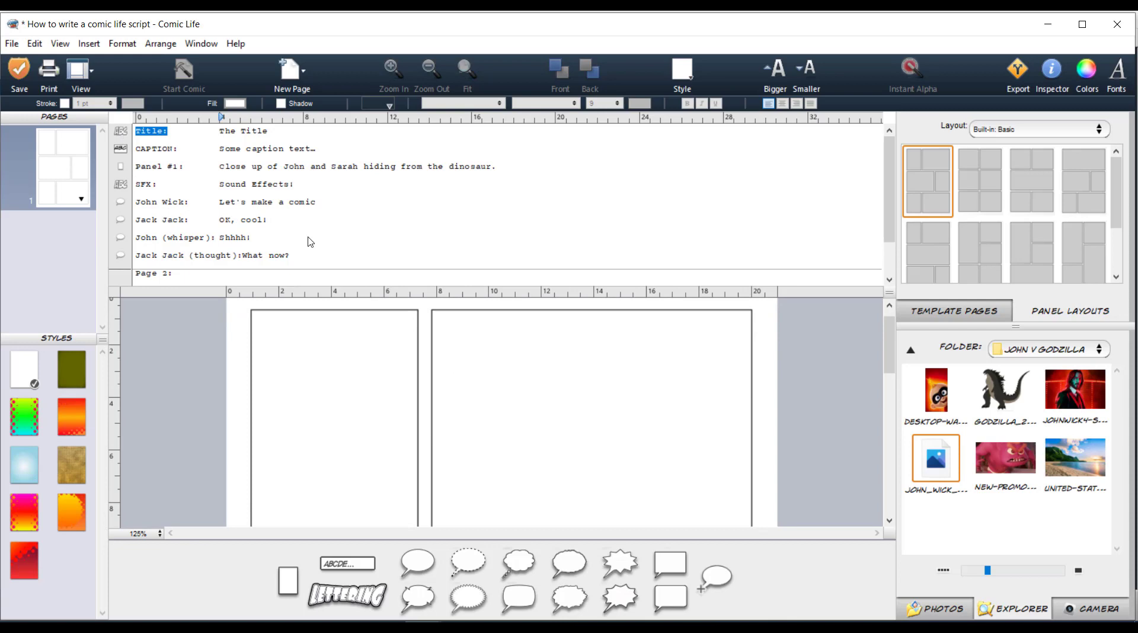
# Place "The Title" from the script as lettering across the upper edge of the two top-row panels
pyautogui.scroll(2, 345, 354)
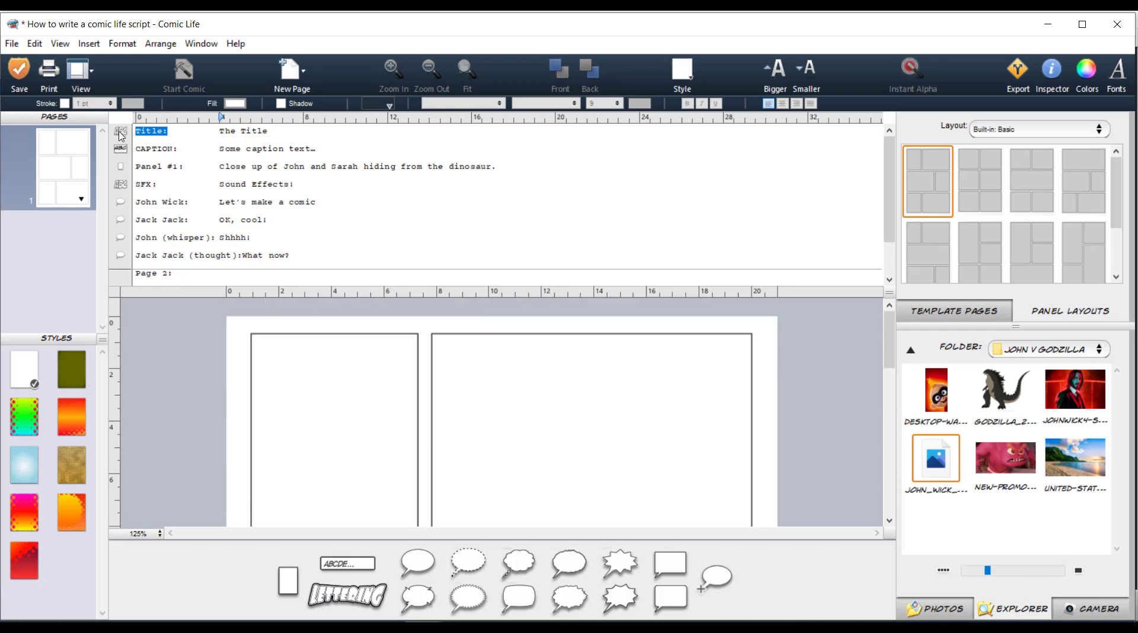
pyautogui.moveTo(121, 131); pyautogui.dragTo(422, 342)
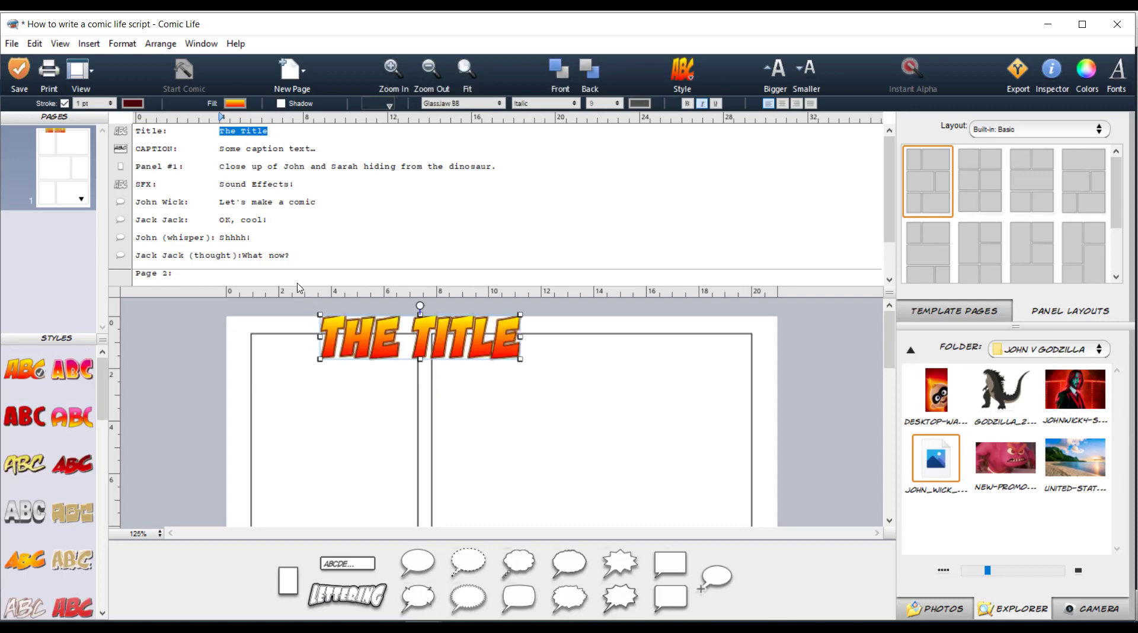
pyautogui.moveTo(349, 341); pyautogui.dragTo(404, 359)
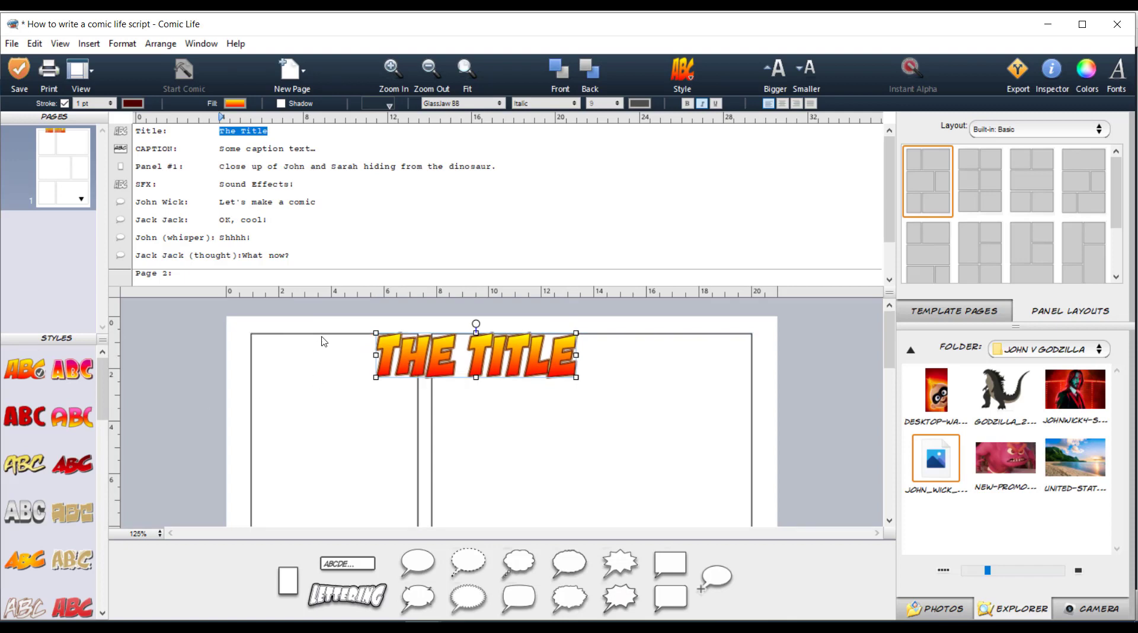
# Lower the upper edges of both top-row panels to about the 2 mark on the ruler, clearing space for the title
pyautogui.click(326, 342)
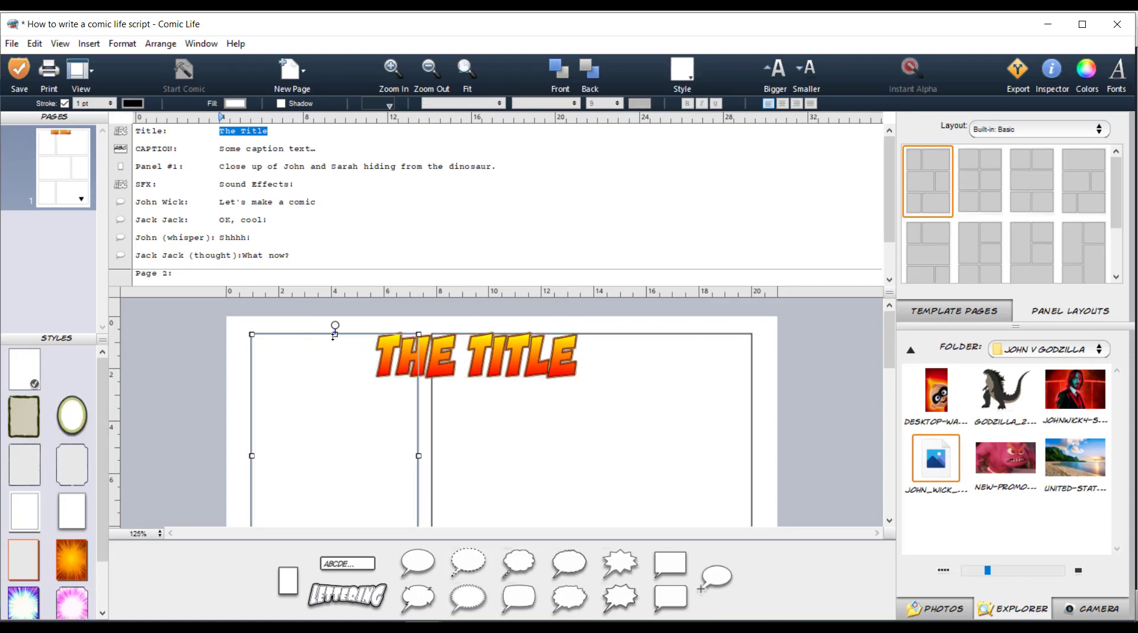
pyautogui.moveTo(335, 335); pyautogui.dragTo(329, 380)
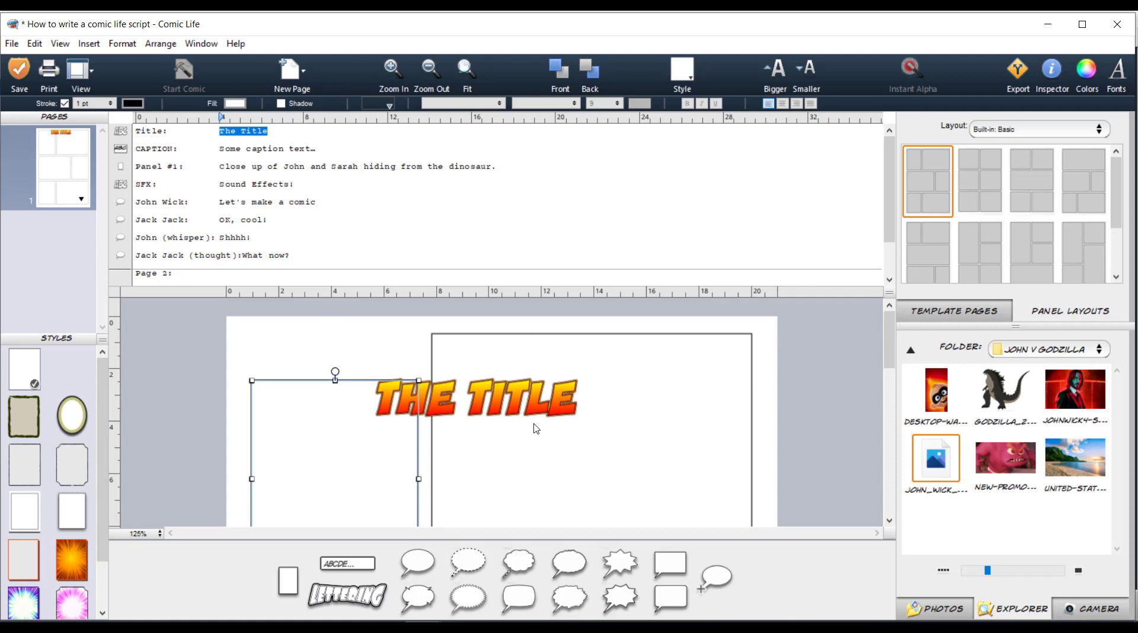
pyautogui.click(537, 428)
pyautogui.moveTo(592, 333); pyautogui.dragTo(589, 379)
# Move the title lettering up over the panels' upper edge and distort it by stretching its upper-right corner outward
pyautogui.click(415, 405)
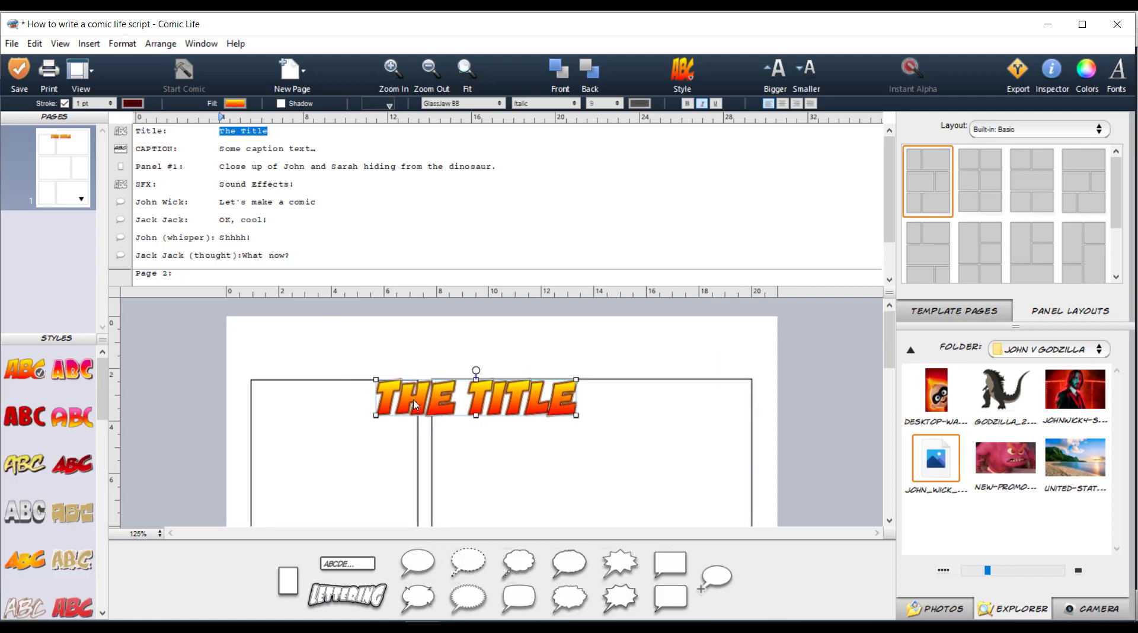
pyautogui.moveTo(415, 405)
pyautogui.mouseDown()
pyautogui.moveTo(416, 362)
pyautogui.moveTo(415, 386)
pyautogui.mouseUp()
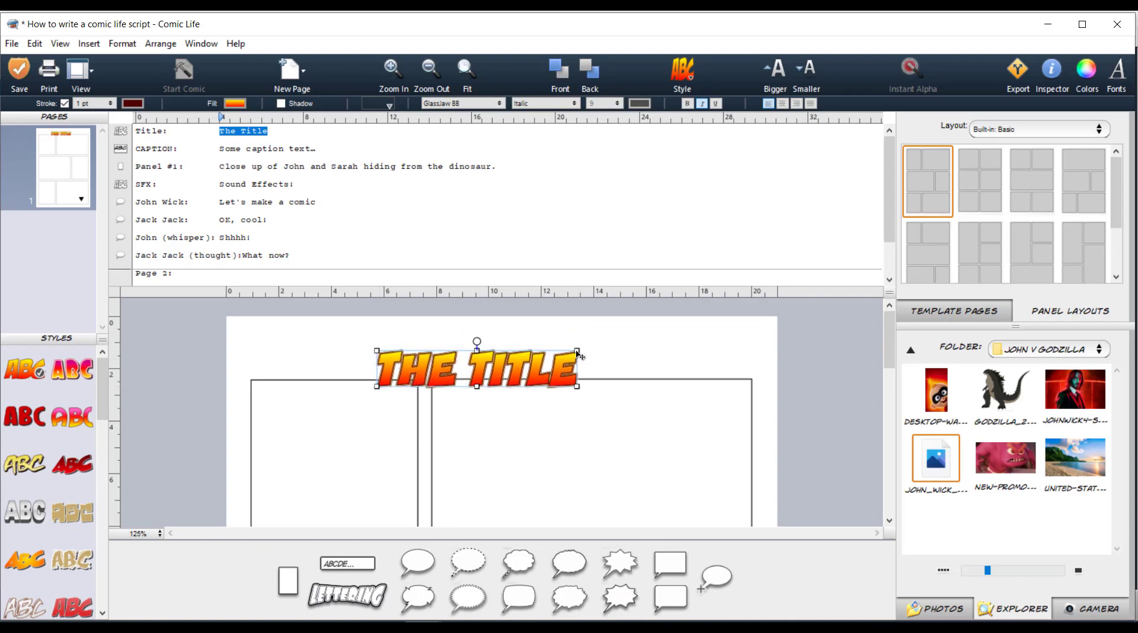
pyautogui.moveTo(578, 351); pyautogui.dragTo(609, 333)
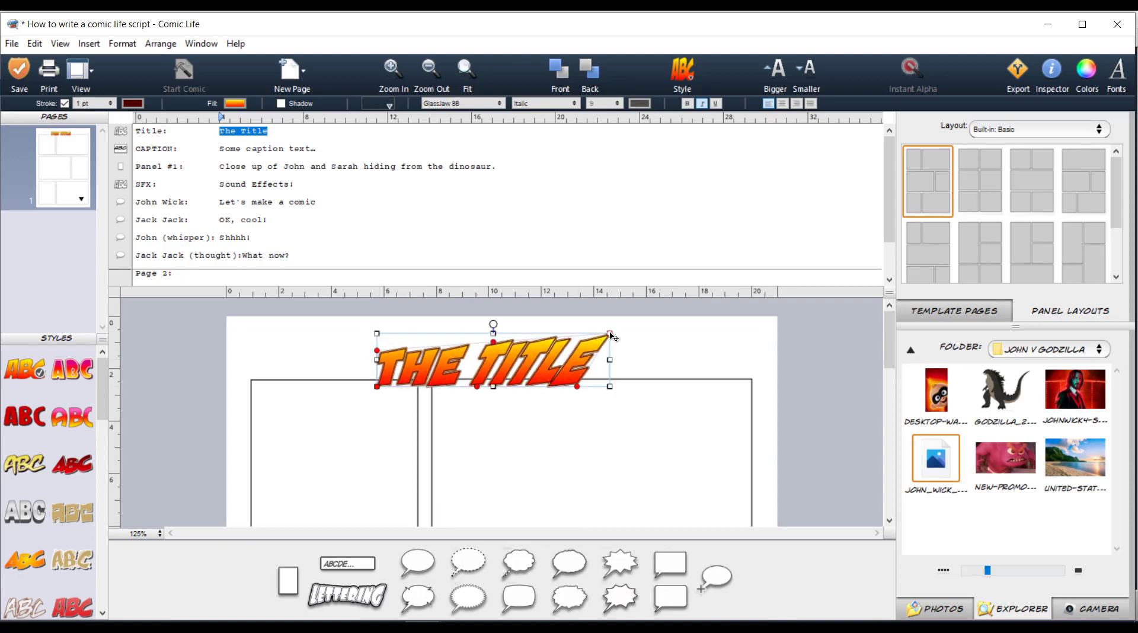
pyautogui.moveTo(374, 336)
pyautogui.mouseDown()
pyautogui.moveTo(349, 326)
pyautogui.moveTo(361, 326)
pyautogui.mouseUp()
pyautogui.click(418, 374)
pyautogui.click(418, 375)
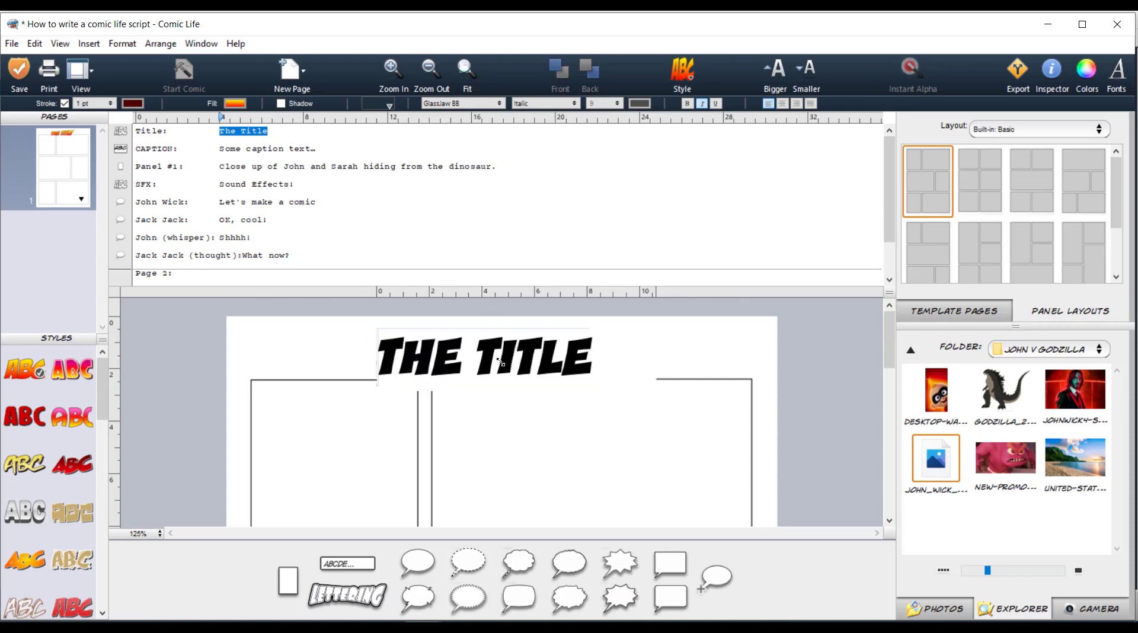
# Shift the top-right panel down and to the right, away from the title
pyautogui.click(699, 412)
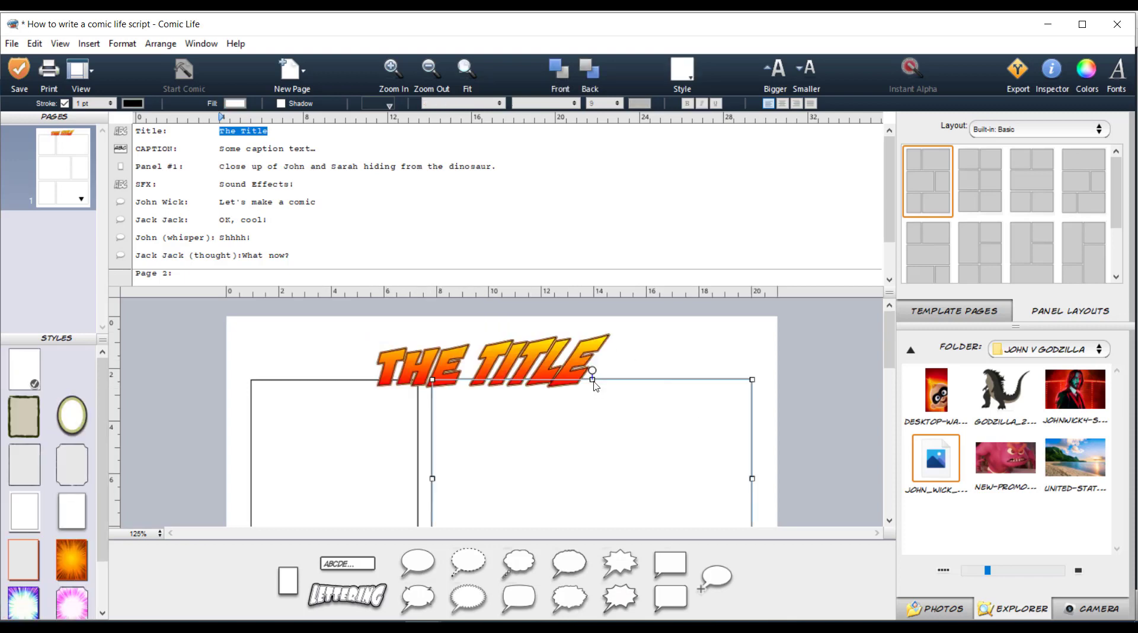
pyautogui.moveTo(592, 380); pyautogui.dragTo(625, 408)
# Stretch the title lettering's lower edge downward and rotate the title slightly counterclockwise
pyautogui.click(486, 374)
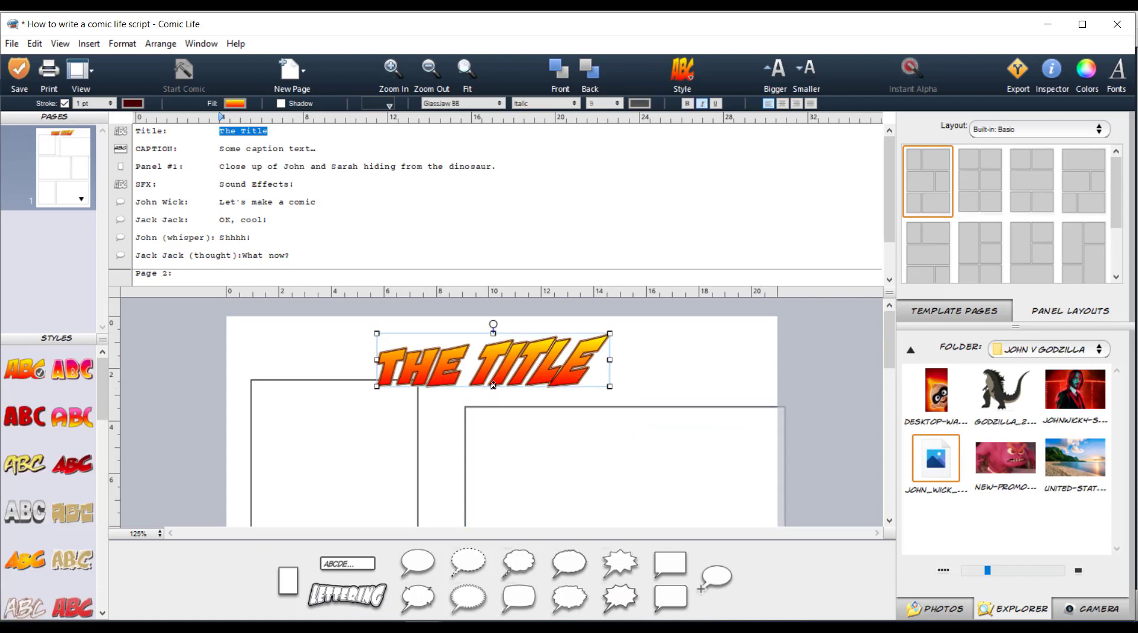
pyautogui.moveTo(493, 386); pyautogui.dragTo(493, 407)
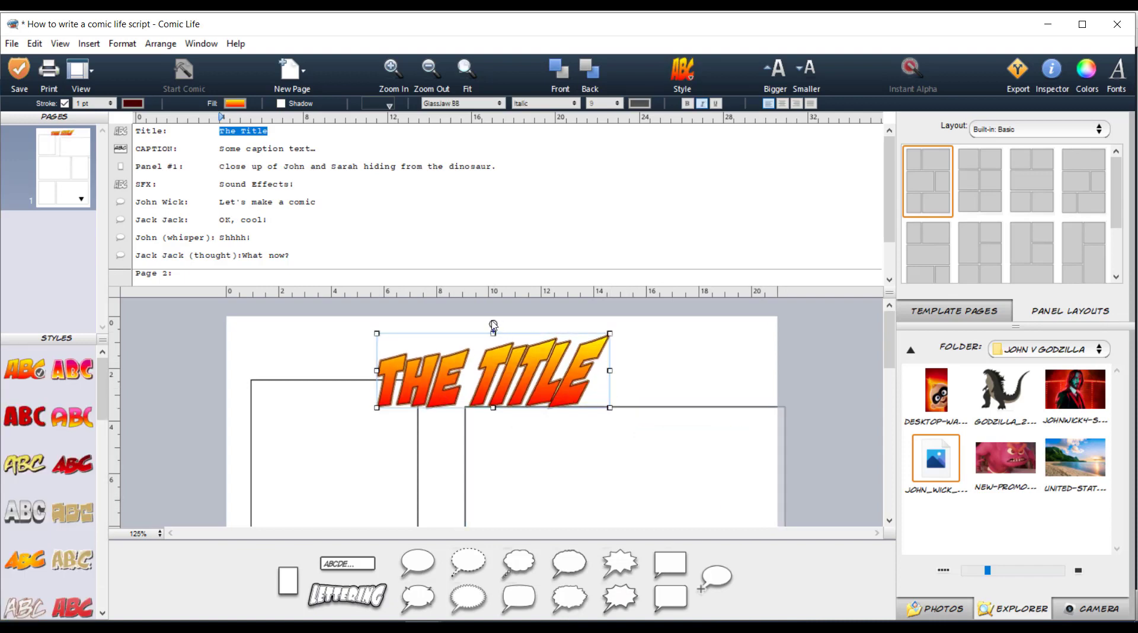
pyautogui.moveTo(493, 324)
pyautogui.mouseDown()
pyautogui.moveTo(478, 325)
pyautogui.moveTo(491, 328)
pyautogui.mouseUp()
# Move the top-right panel up and left so its upper edge aligns with the neighbouring left panel
pyautogui.click(673, 429)
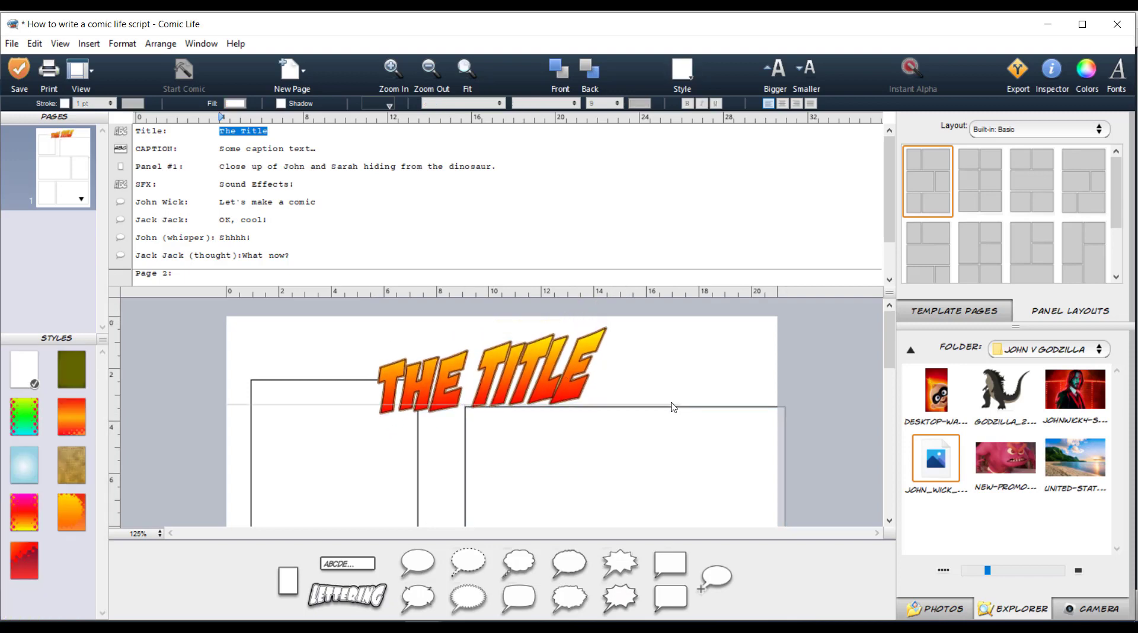
pyautogui.moveTo(672, 409); pyautogui.dragTo(642, 383)
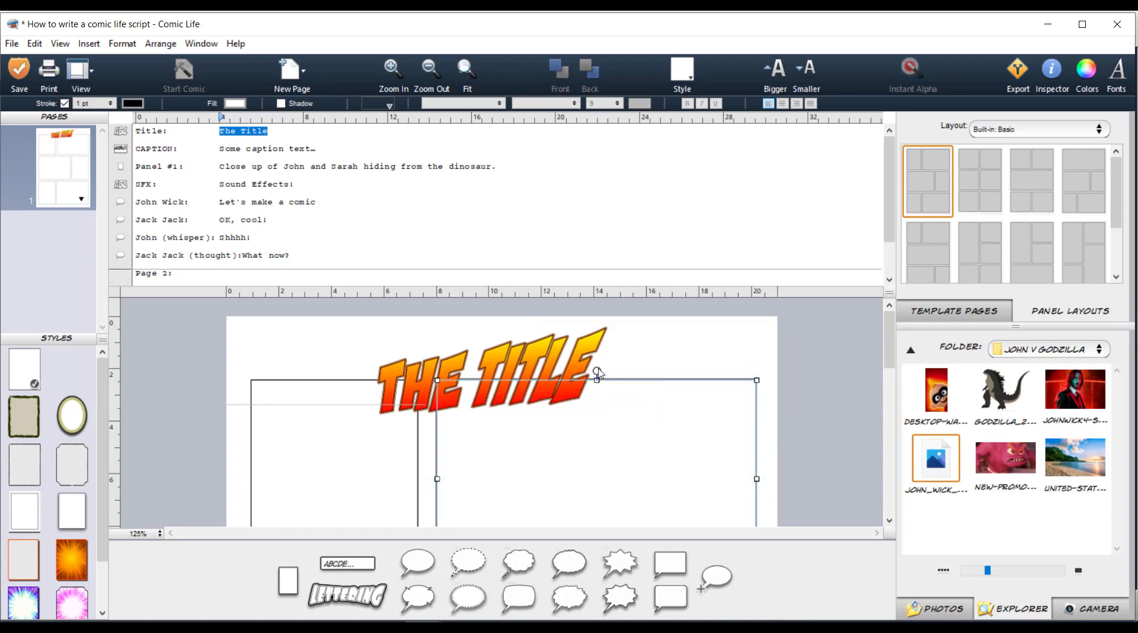
# Nudge the title lettering slightly up and to the right
pyautogui.click(535, 354)
pyautogui.press('Up')
pyautogui.press('Up')
pyautogui.press('Up')
pyautogui.press('Up')
pyautogui.press('Up')
pyautogui.press('Up')
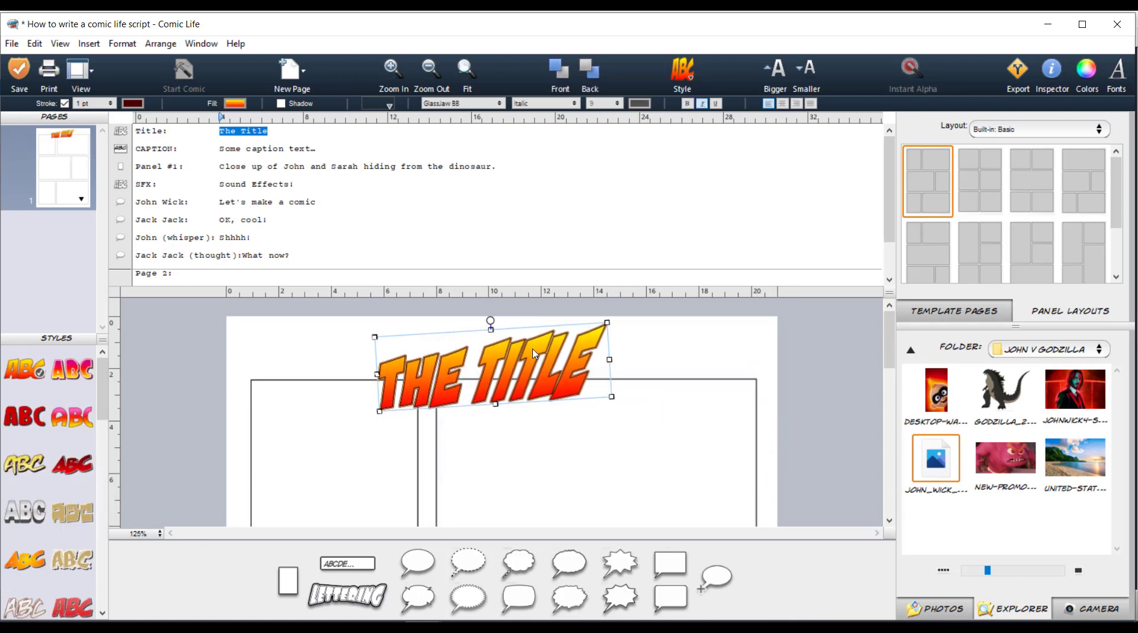
pyautogui.press('Right')
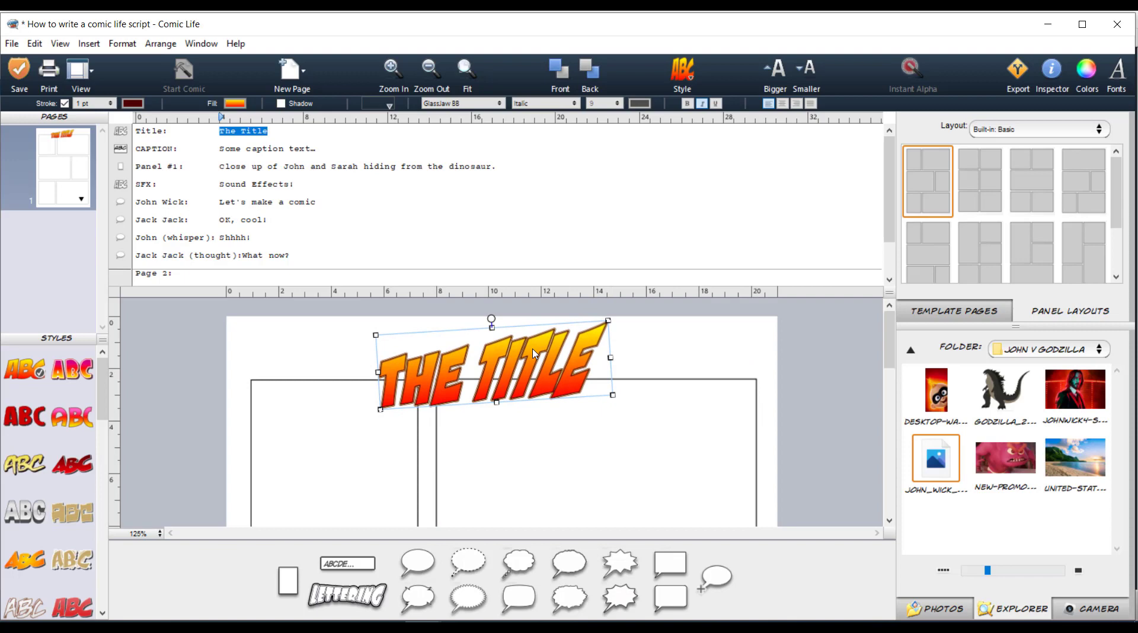
# Apply the red lettering style with a dark drop shadow to the title
pyautogui.click(158, 365)
pyautogui.click(483, 396)
pyautogui.click(72, 607)
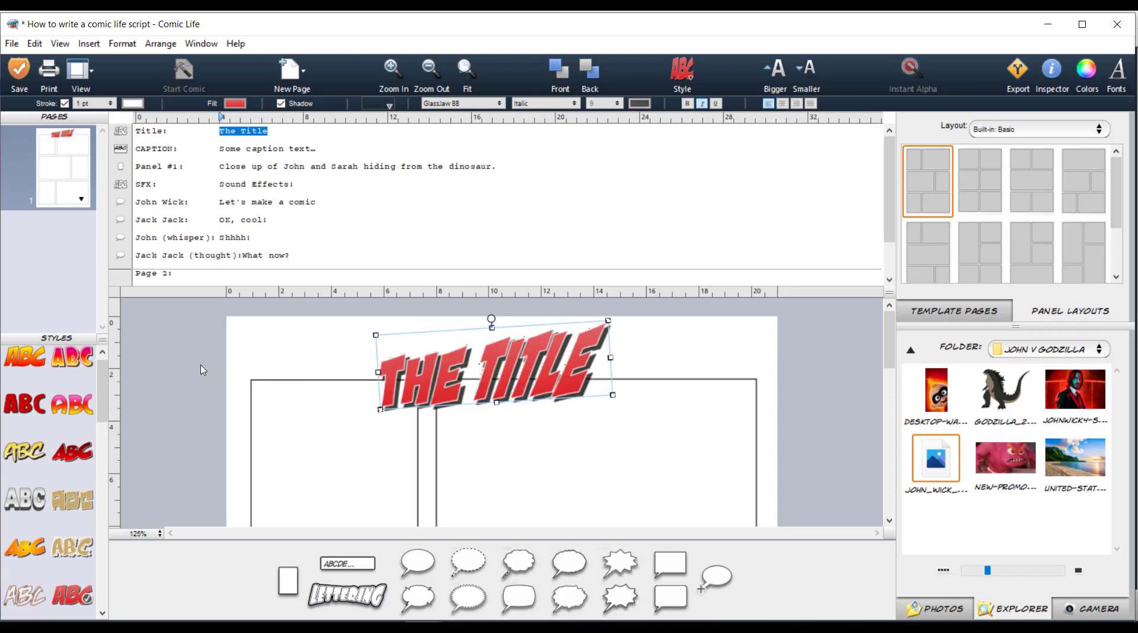
# Place the red-lit John Wick photo from the John v Godzilla folder in the top-left panel
pyautogui.click(1086, 391)
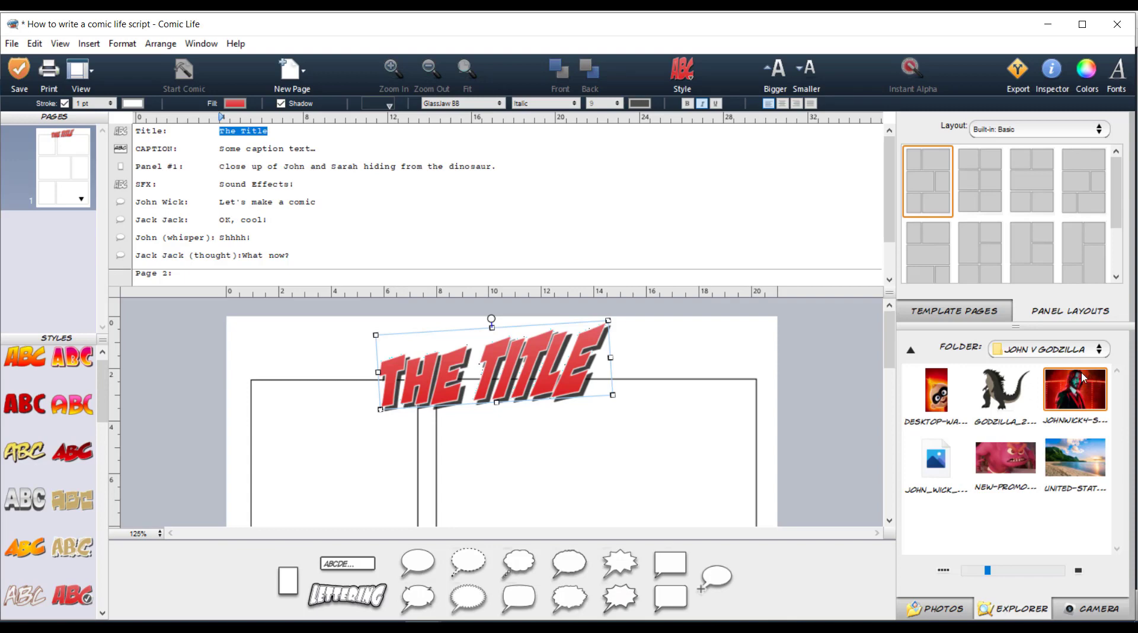
pyautogui.click(1100, 350)
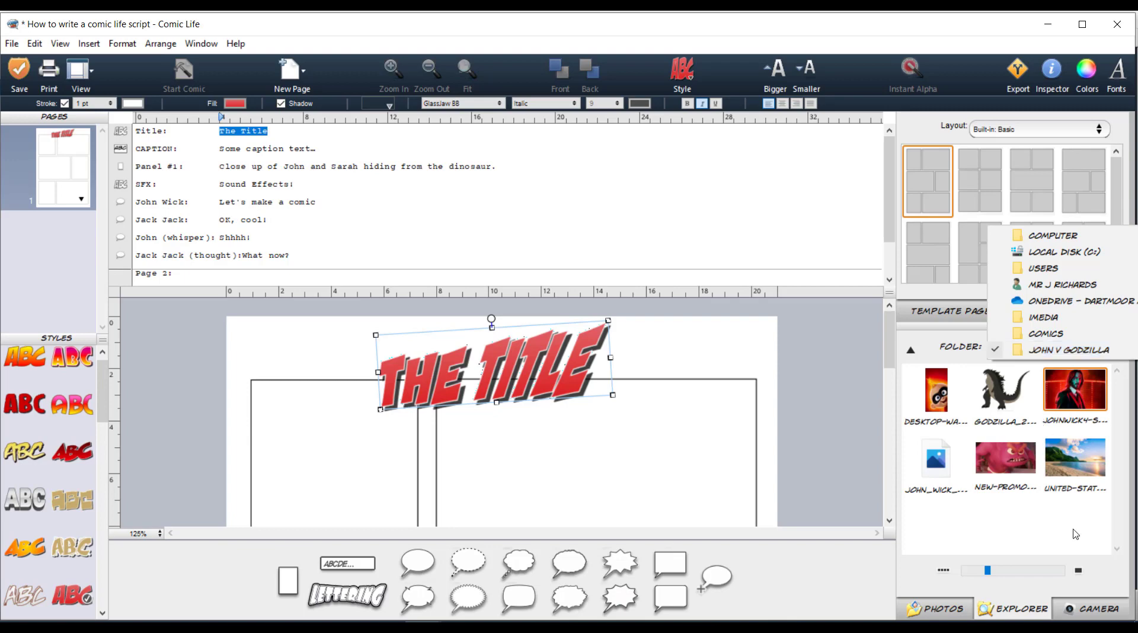
pyautogui.click(1074, 530)
pyautogui.moveTo(1078, 397); pyautogui.dragTo(895, 341)
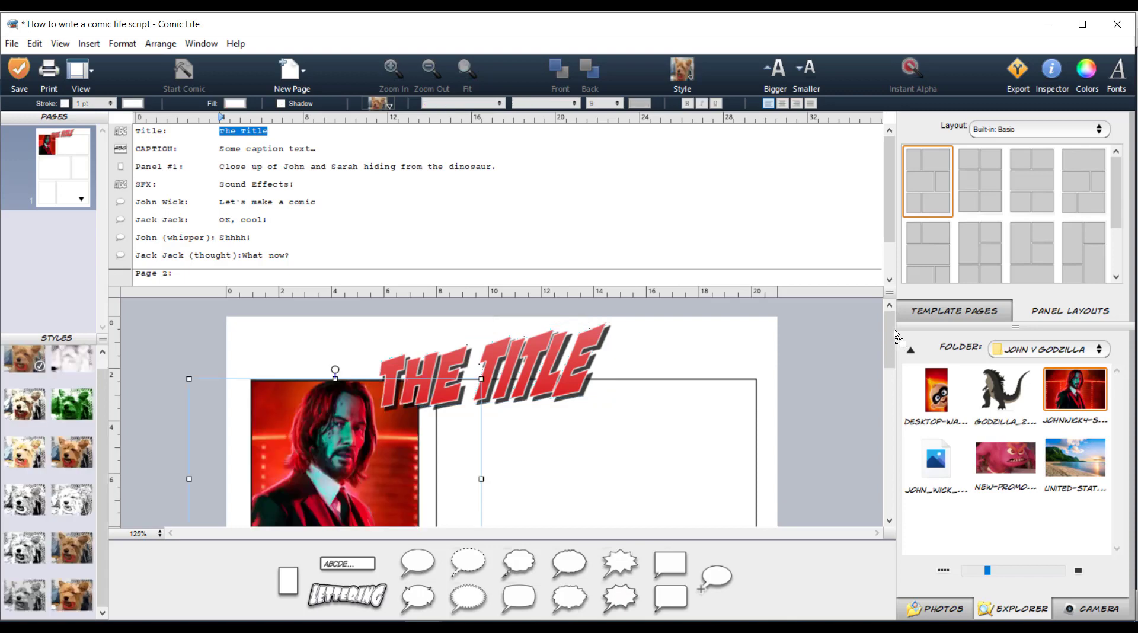
pyautogui.moveTo(891, 334); pyautogui.dragTo(891, 349)
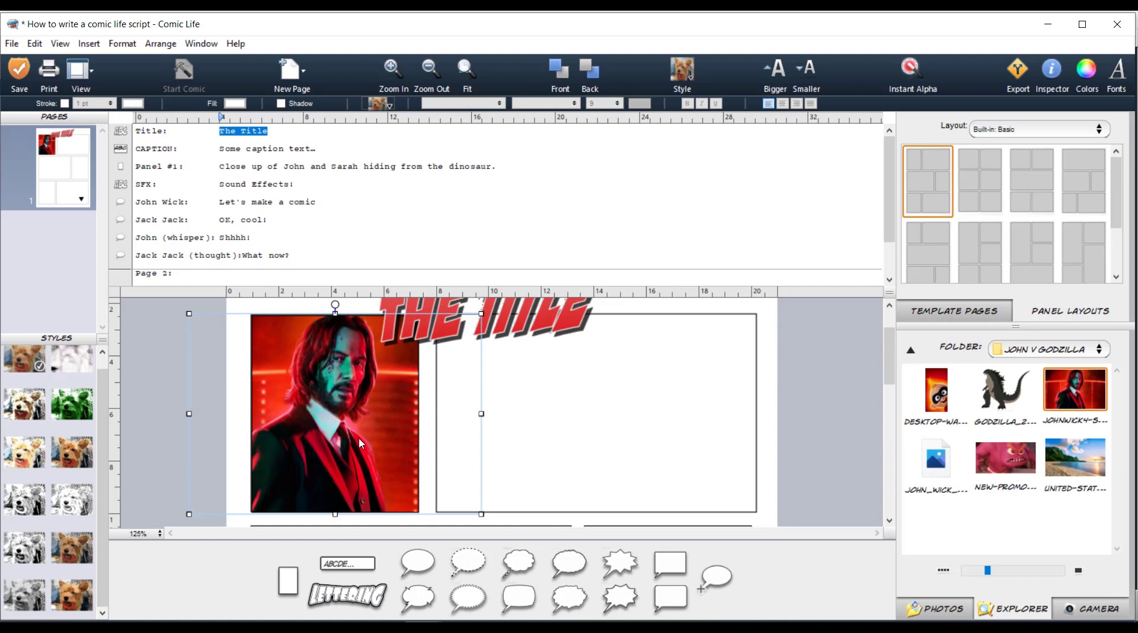
# Remove the John Wick photo from the top-left panel and narrow the neighbouring right panel by moving its left edge inward
pyautogui.press('Delete')
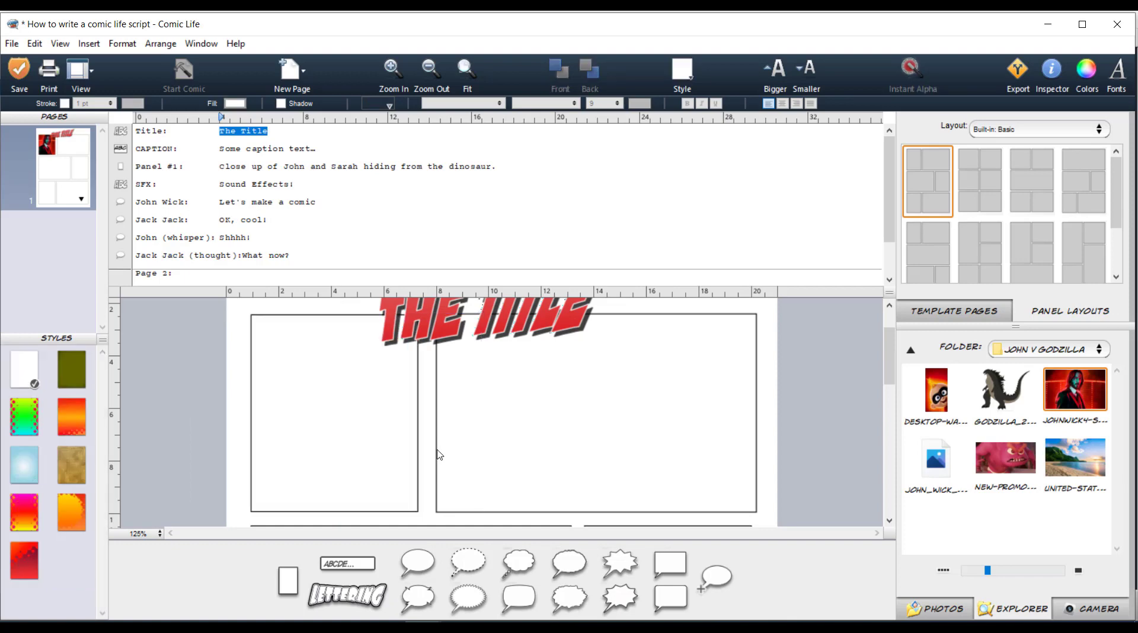
pyautogui.click(437, 418)
pyautogui.moveTo(437, 413); pyautogui.dragTo(543, 414)
# Widen the top-left panel to the right until its edge sits just beside the narrowed neighbouring panel
pyautogui.click(415, 438)
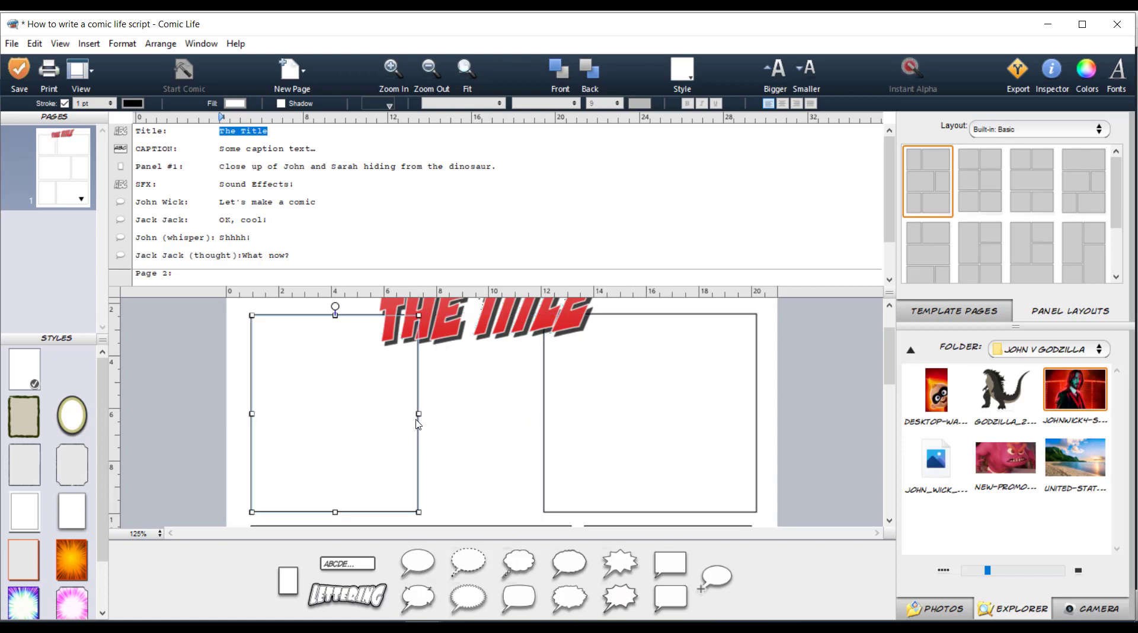
pyautogui.moveTo(418, 421); pyautogui.dragTo(535, 419)
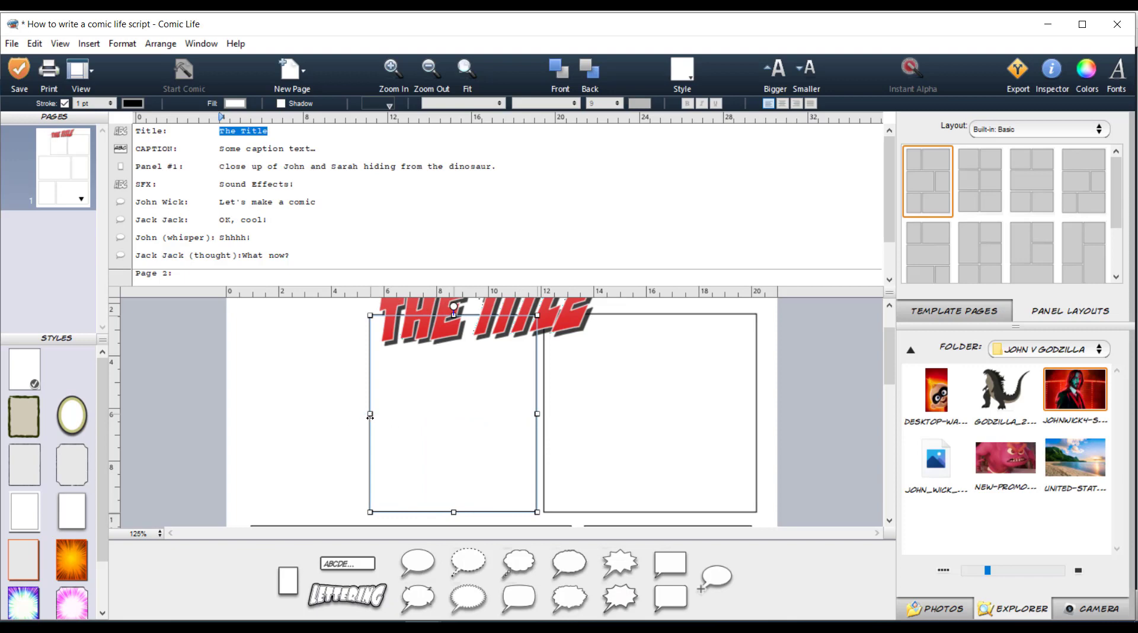
pyautogui.moveTo(370, 416); pyautogui.dragTo(252, 415)
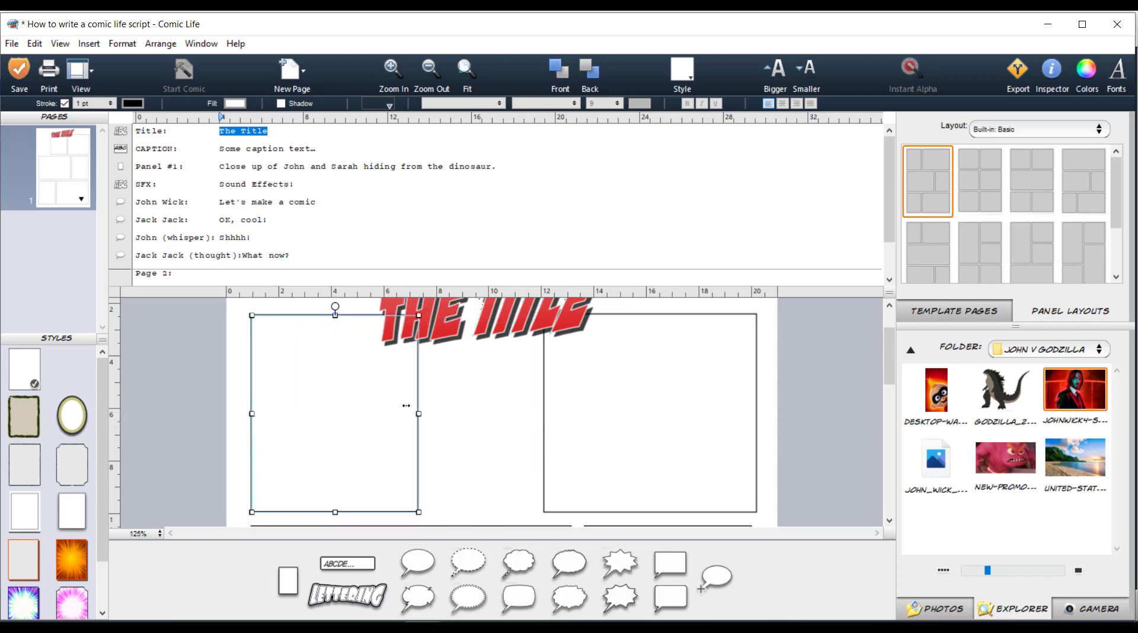
pyautogui.moveTo(431, 415); pyautogui.dragTo(545, 416)
# Place the red-lit John Wick photo in the widened top-left panel and apply the Rotoscope filter with its level near maximum
pyautogui.moveTo(1085, 398); pyautogui.dragTo(442, 403)
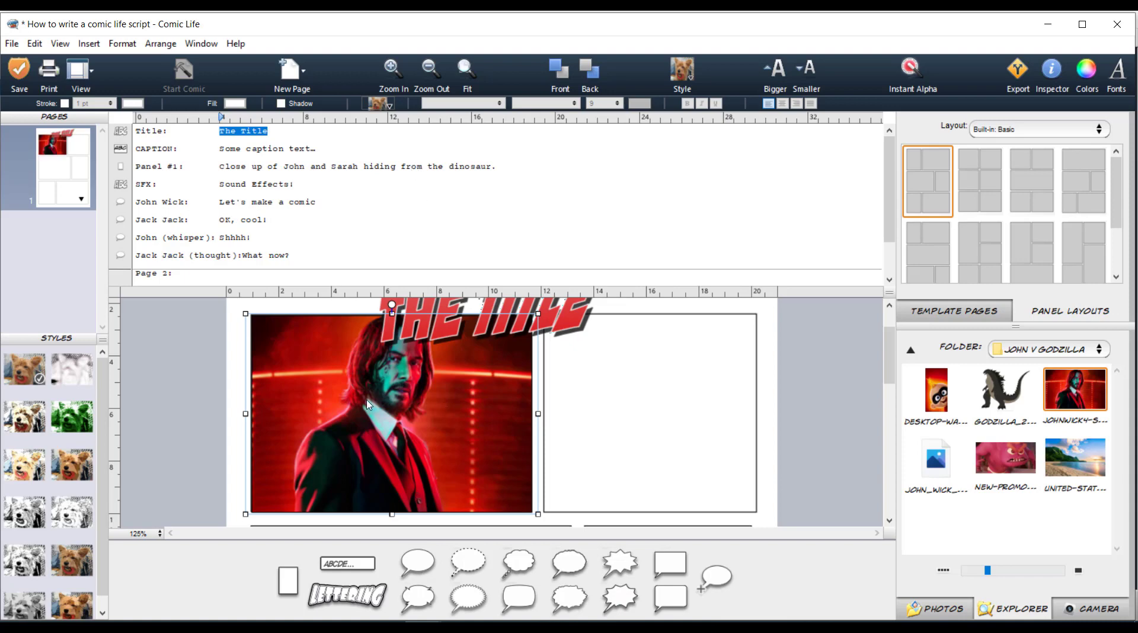
pyautogui.click(391, 107)
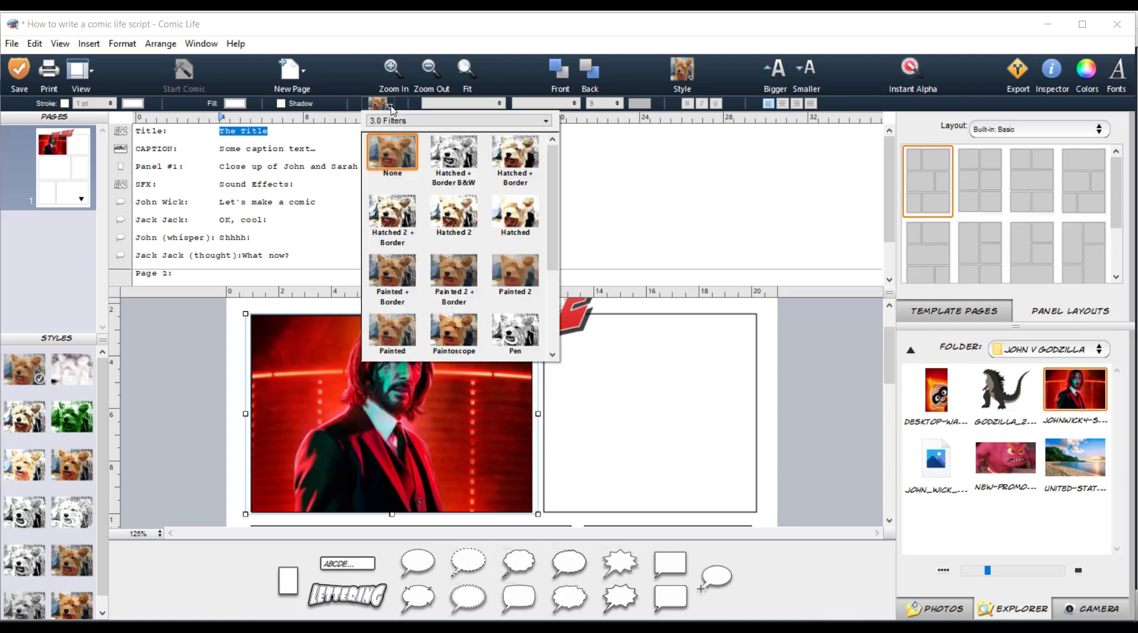
pyautogui.scroll(-3, 455, 296)
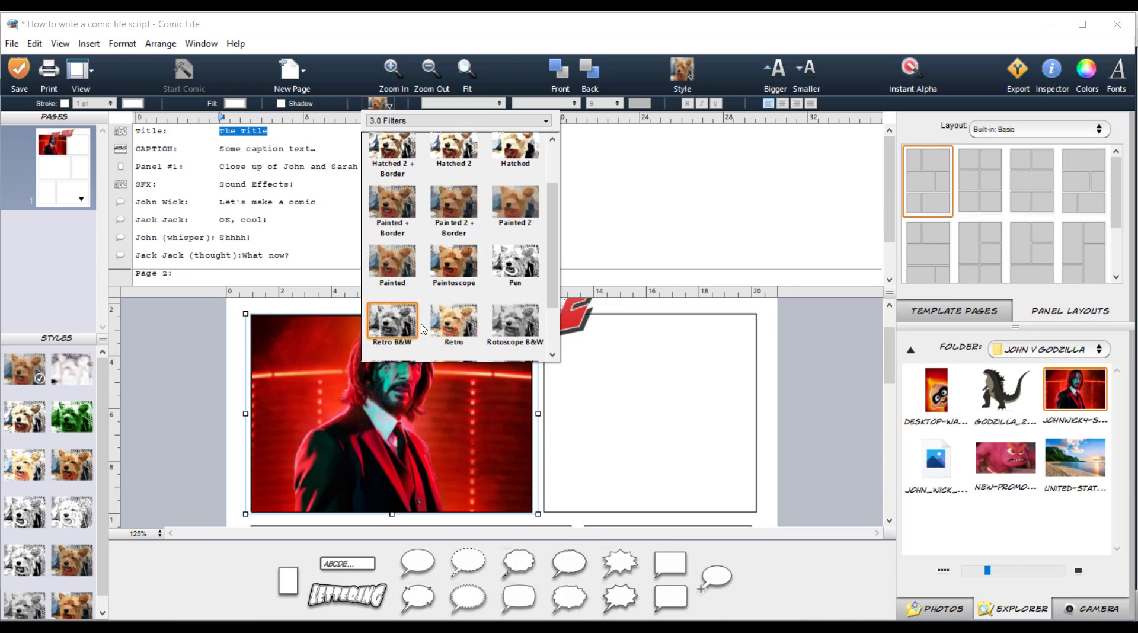
pyautogui.scroll(-2, 455, 298)
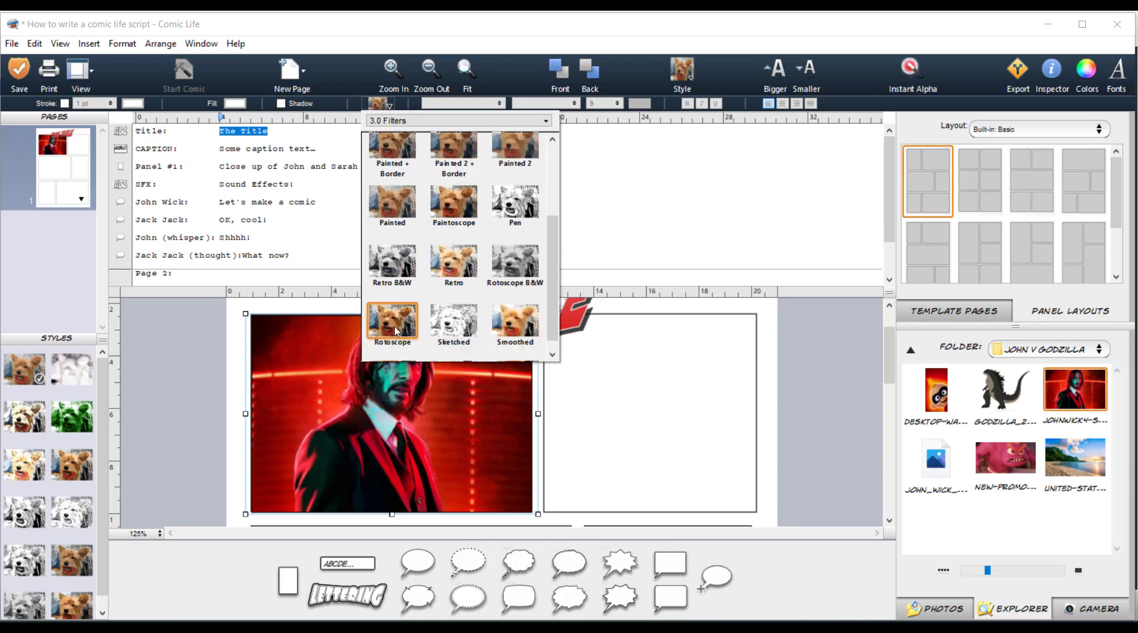
pyautogui.click(394, 325)
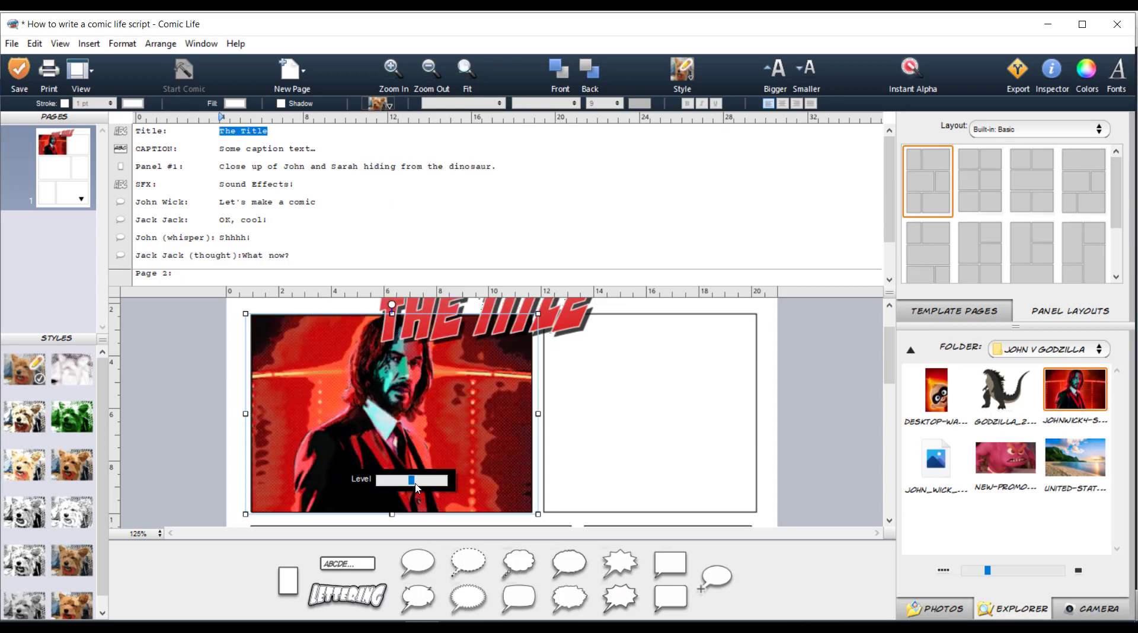
pyautogui.moveTo(416, 486); pyautogui.dragTo(456, 486)
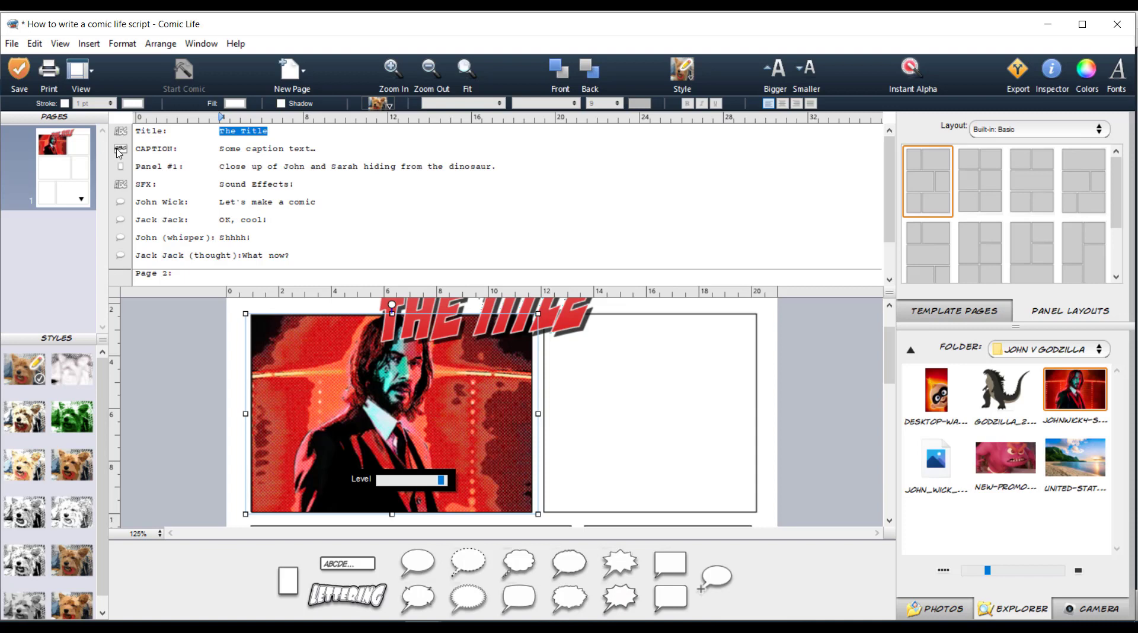
# Add the script's "Some caption text…" caption to the lower-left corner of the John Wick panel
pyautogui.moveTo(119, 153); pyautogui.dragTo(320, 355)
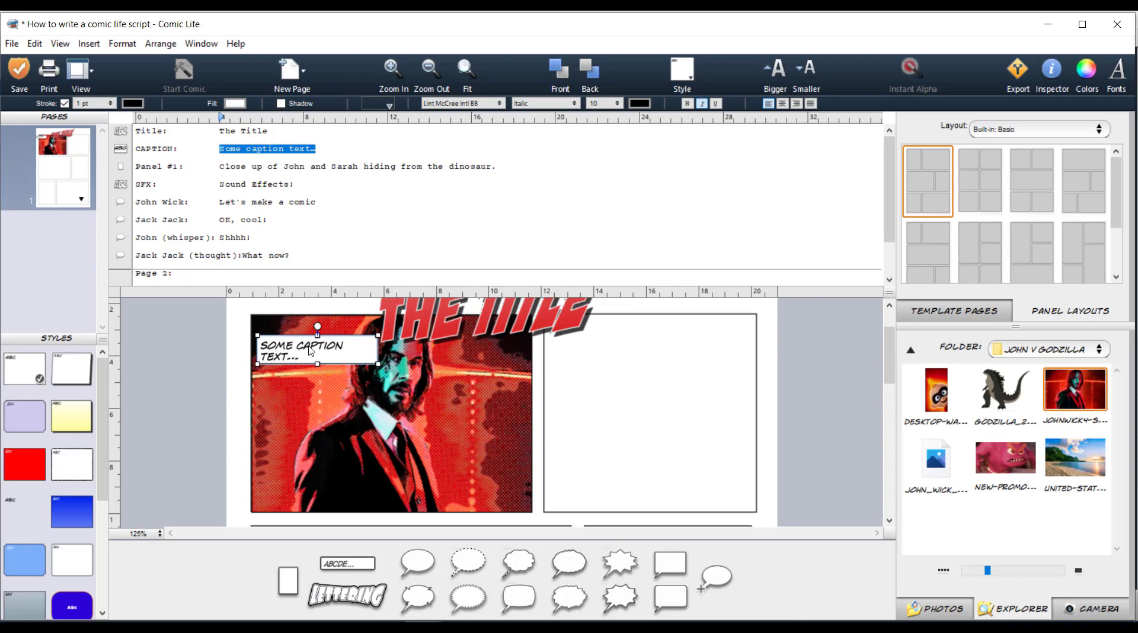
pyautogui.moveTo(306, 353); pyautogui.dragTo(308, 493)
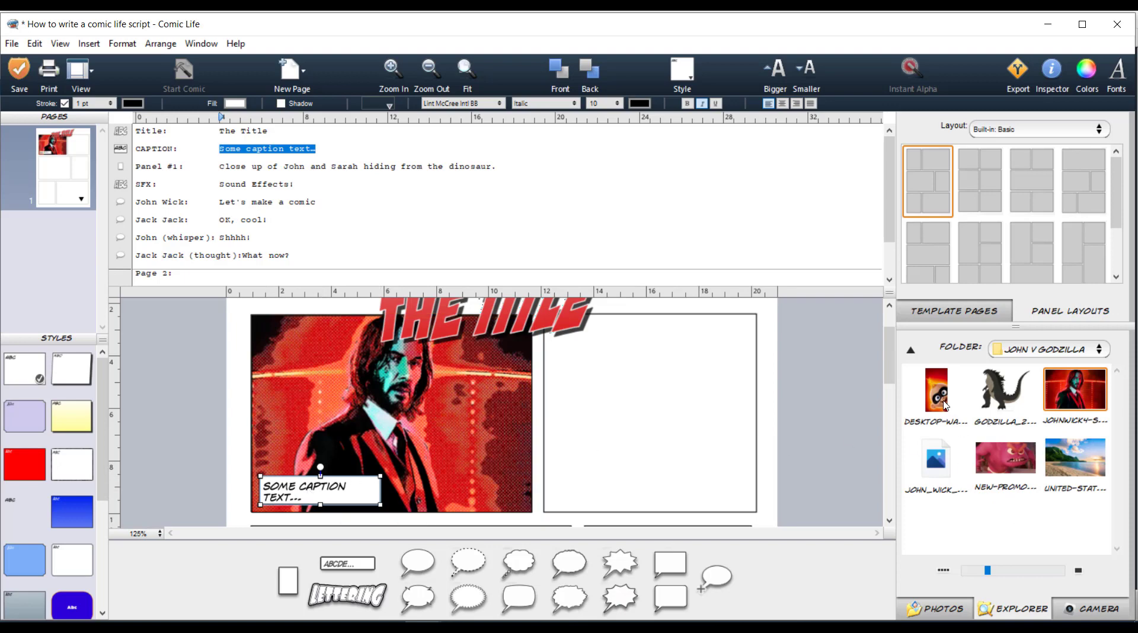
# Place the masked baby picture of Jack Jack in the top-right panel and apply the Rotoscope filter to it
pyautogui.moveTo(938, 405); pyautogui.dragTo(682, 368)
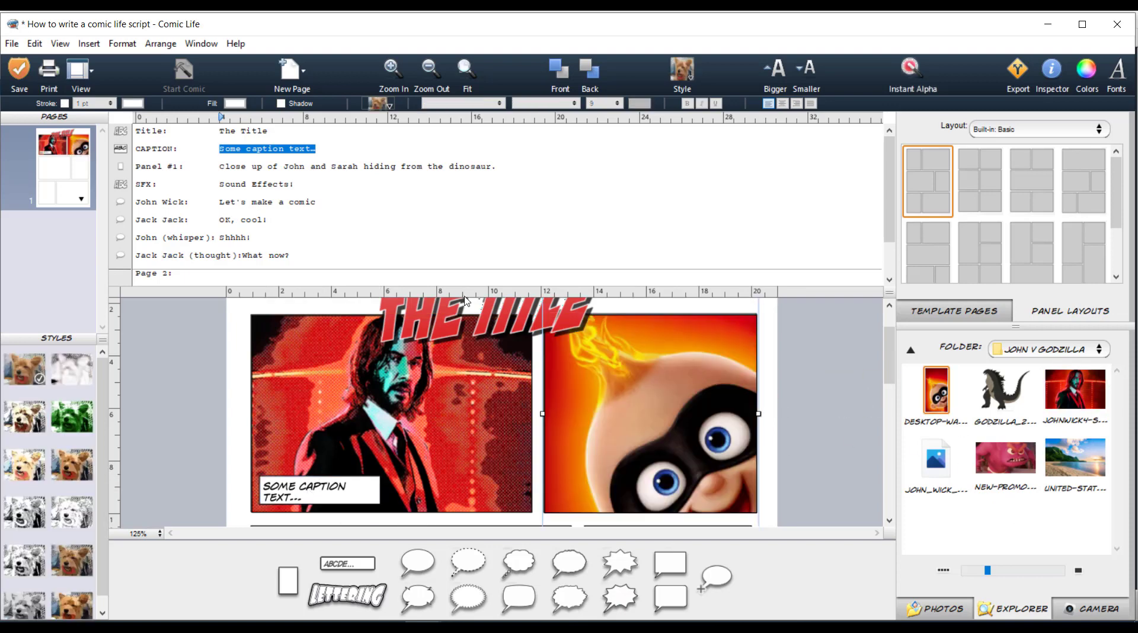
pyautogui.click(390, 105)
pyautogui.scroll(-5, 395, 296)
pyautogui.click(394, 308)
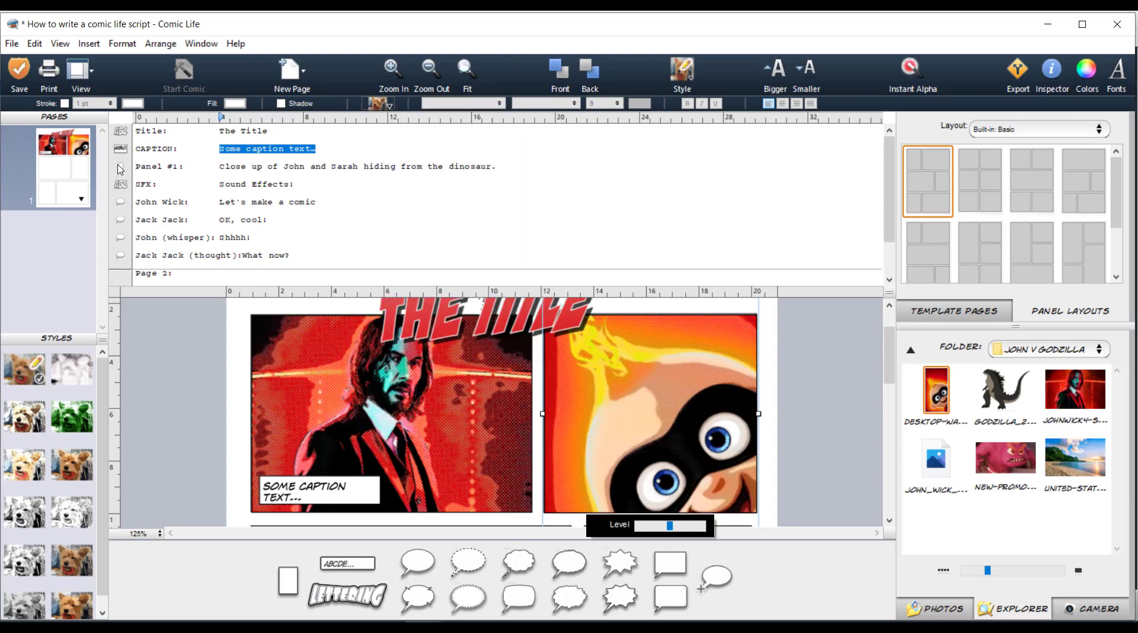
# Add the script's "Sound Effects!" lettering across the two top panels and place the beach picture in the wide second-row panel
pyautogui.moveTo(138, 183); pyautogui.dragTo(603, 479)
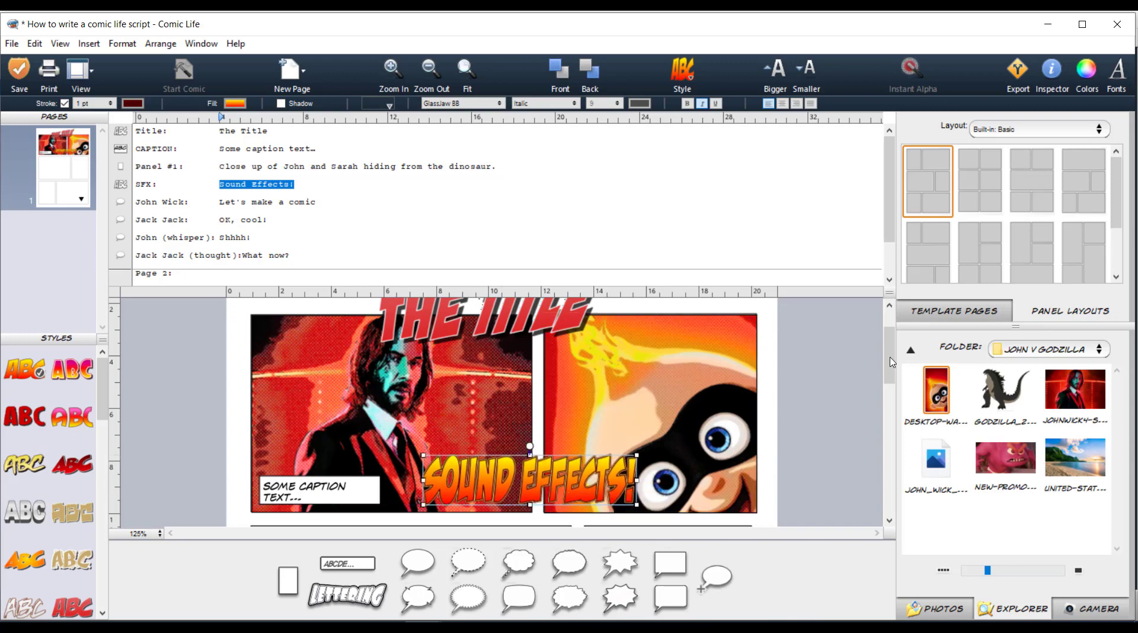
pyautogui.moveTo(892, 359); pyautogui.dragTo(893, 383)
pyautogui.moveTo(935, 459); pyautogui.dragTo(416, 464)
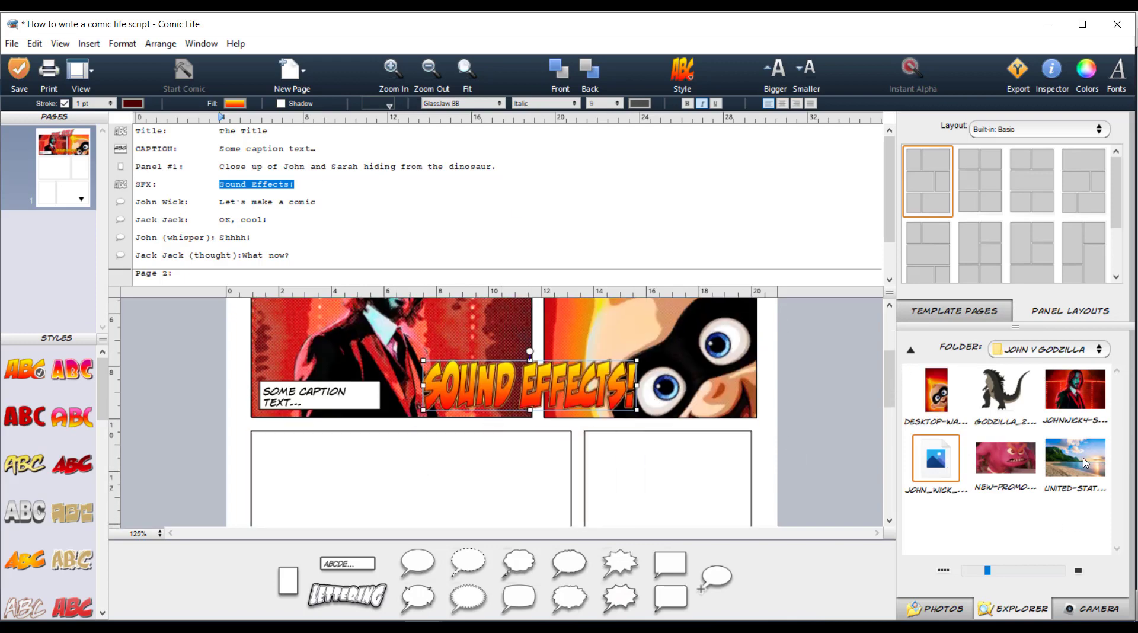
pyautogui.moveTo(1084, 458); pyautogui.dragTo(444, 471)
pyautogui.scroll(-3, 806, 505)
pyautogui.scroll(-1, 806, 505)
pyautogui.scroll(5, 354, 393)
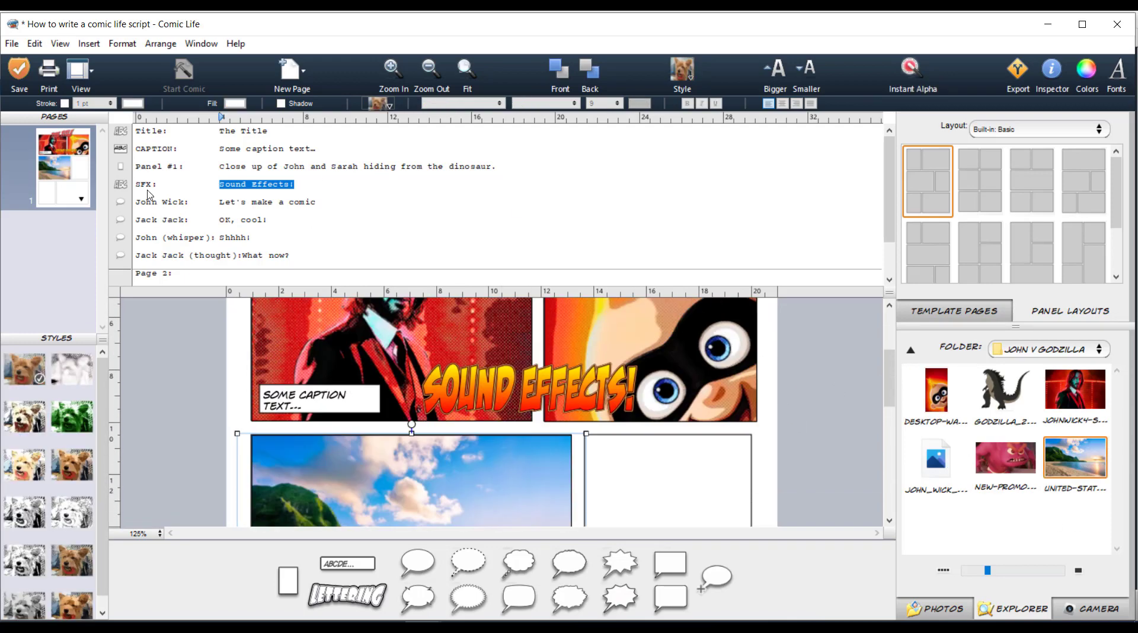
# Add Jack Jack's "OK, cool!" speech balloon at the beach panel's upper right, with its tail reaching up to his face
pyautogui.moveTo(121, 220); pyautogui.dragTo(619, 398)
pyautogui.scroll(-3, 756, 440)
pyautogui.moveTo(638, 339); pyautogui.dragTo(615, 385)
pyautogui.scroll(-2, 592, 512)
# Add John Wick's "Let's make a comic" speech balloon beside his head in the first panel
pyautogui.scroll(2, 442, 325)
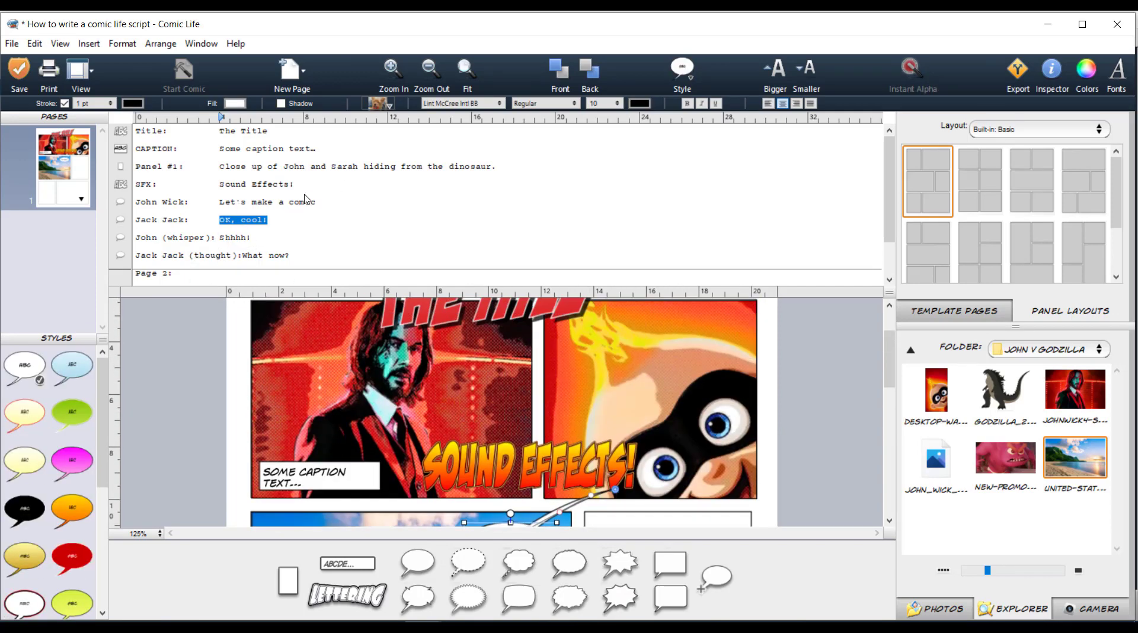
pyautogui.scroll(1, 408, 353)
pyautogui.moveTo(121, 202); pyautogui.dragTo(465, 418)
# Add John's "Shhhh!" whisper balloon to the upper part of the beach panel, with its tail pointing up towards him
pyautogui.scroll(-3, 380, 232)
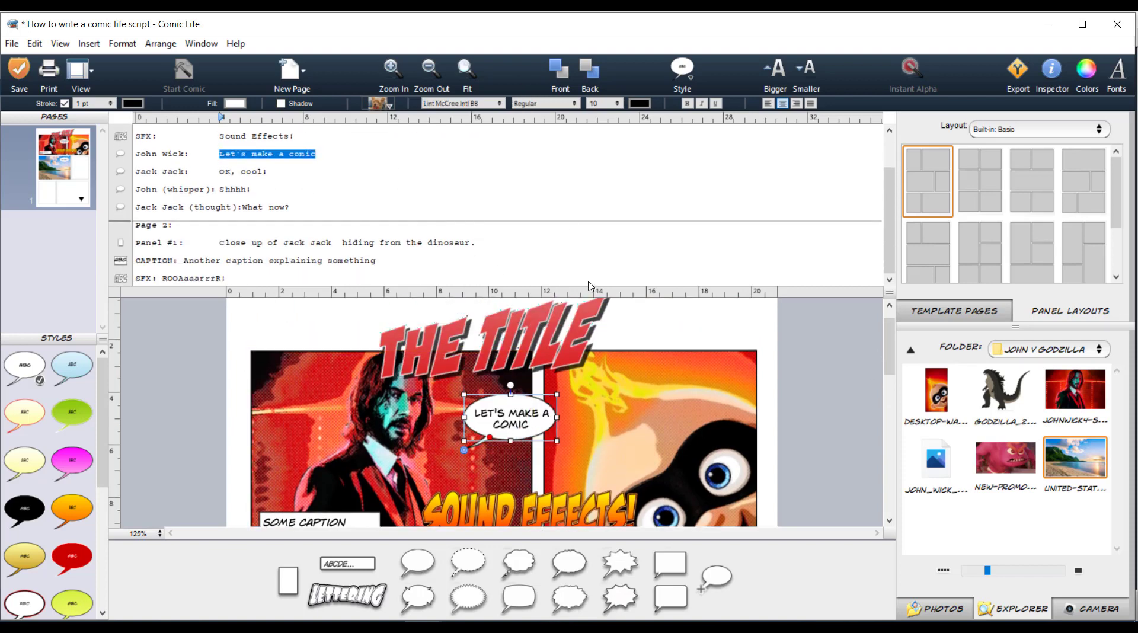
pyautogui.scroll(-3, 591, 302)
pyautogui.moveTo(120, 189); pyautogui.dragTo(379, 472)
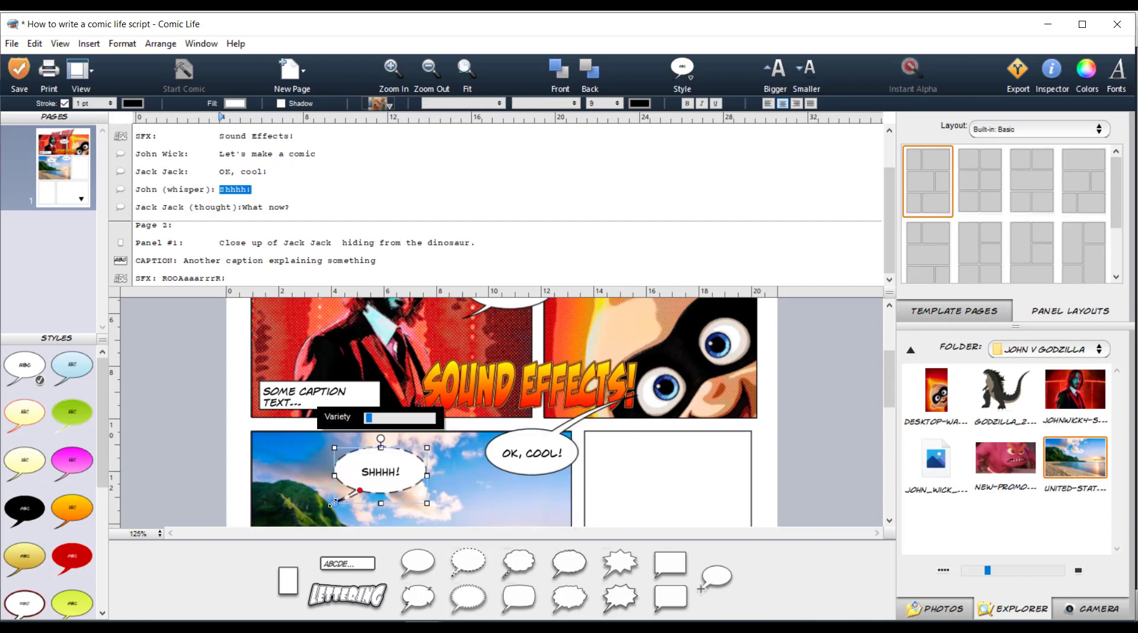
# Add the Godzilla image to the beach panel, keeping the existing picture, and move it to the panel's lower right
pyautogui.scroll(-2, 646, 462)
pyautogui.moveTo(1005, 389); pyautogui.dragTo(524, 358)
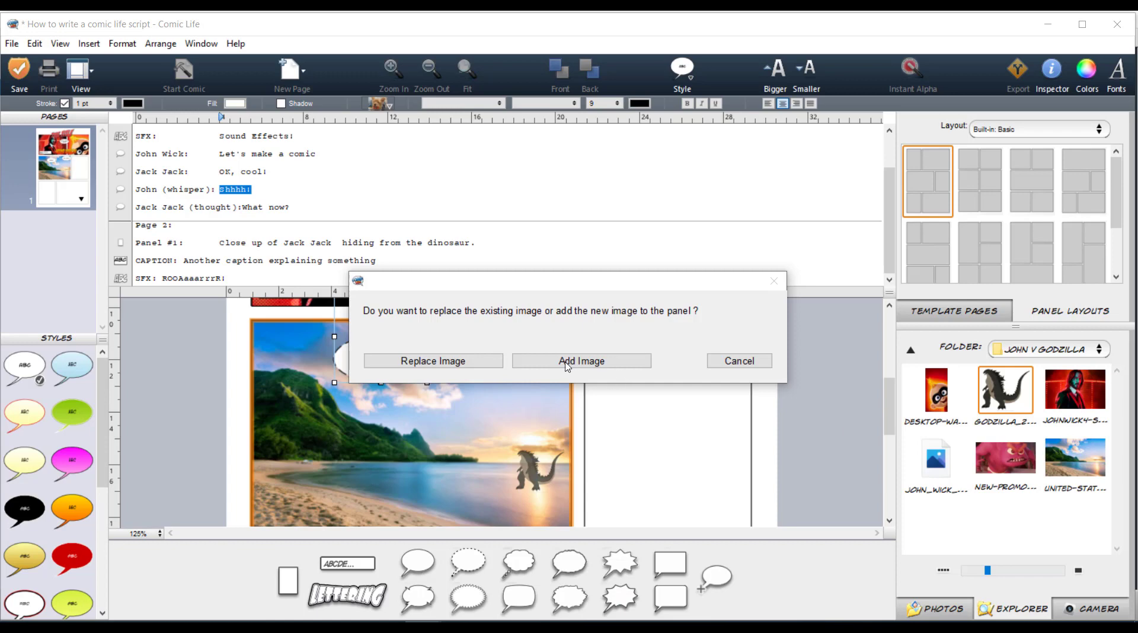
pyautogui.click(521, 363)
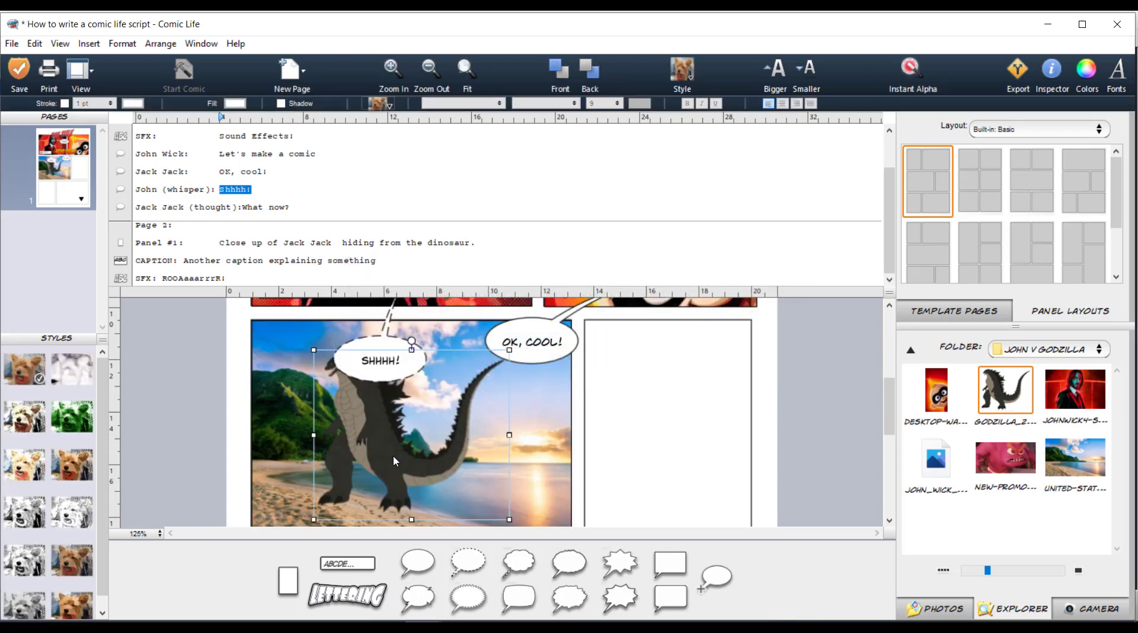
pyautogui.moveTo(394, 460); pyautogui.dragTo(517, 489)
# Apply the Rotoscope filter to the Godzilla image and to the beach picture behind it
pyautogui.click(380, 104)
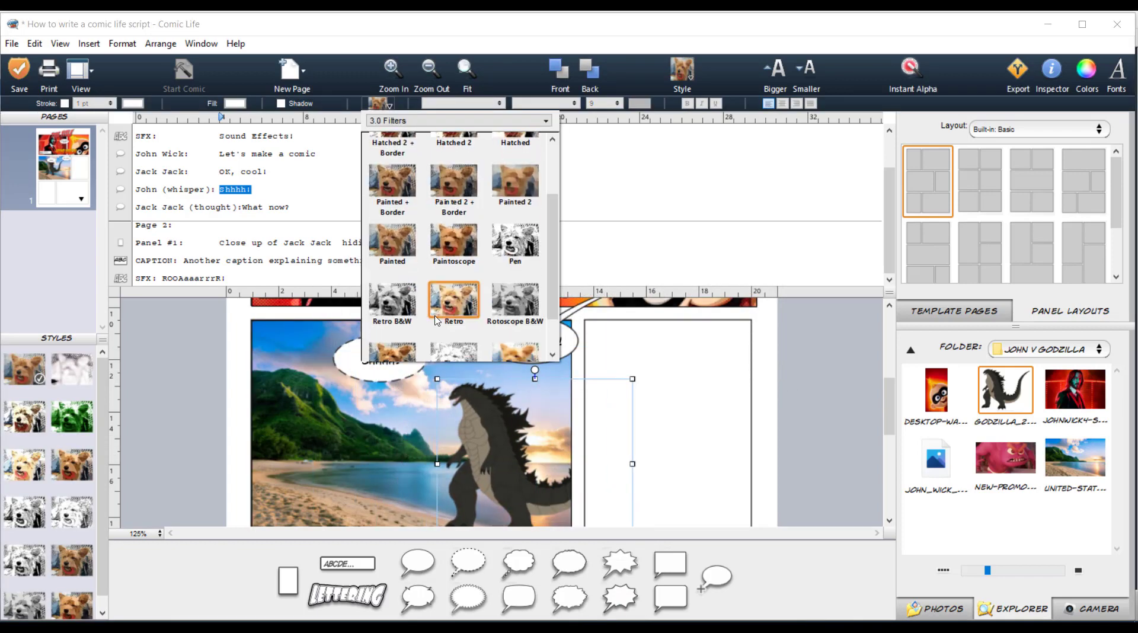
pyautogui.click(412, 314)
pyautogui.click(356, 412)
pyautogui.click(352, 415)
pyautogui.click(384, 104)
pyautogui.scroll(-3, 450, 267)
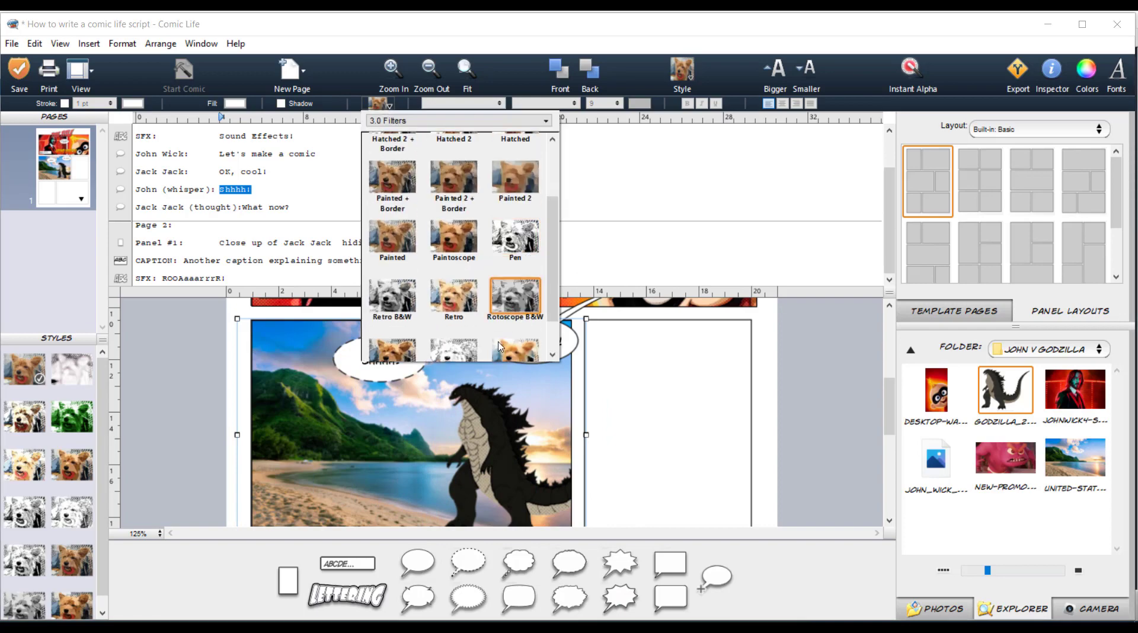
pyautogui.scroll(-1, 501, 346)
pyautogui.click(509, 321)
pyautogui.click(826, 406)
pyautogui.scroll(6, 840, 369)
pyautogui.scroll(-5, 840, 368)
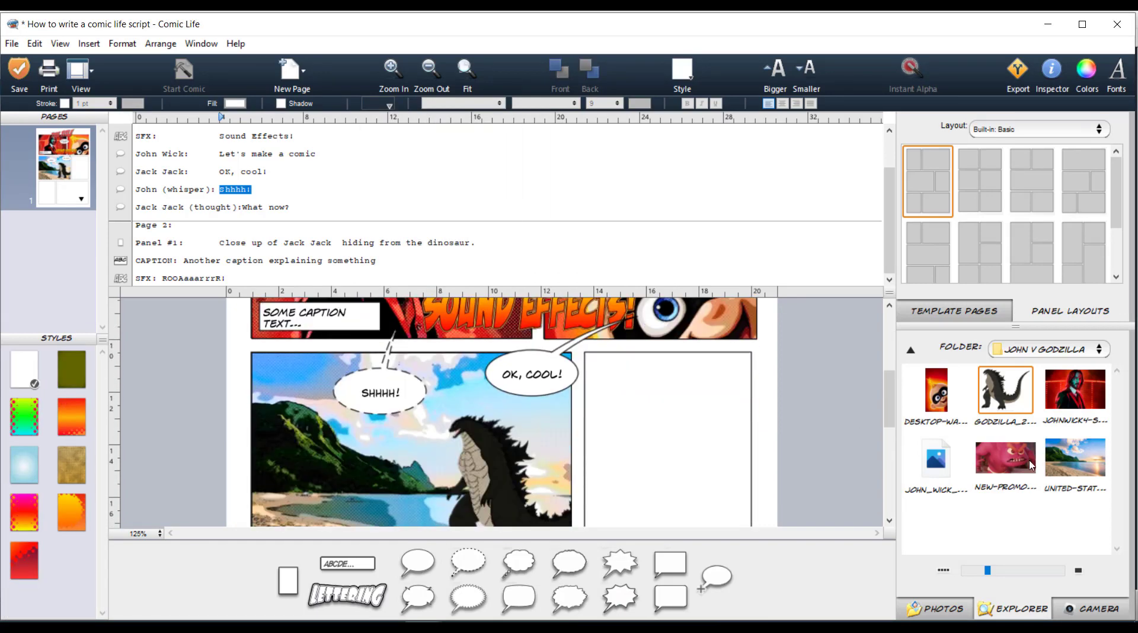
pyautogui.moveTo(1030, 460); pyautogui.dragTo(677, 426)
pyautogui.moveTo(876, 350); pyautogui.dragTo(771, 409)
pyautogui.moveTo(682, 472); pyautogui.dragTo(689, 400)
pyautogui.scroll(-1, 737, 465)
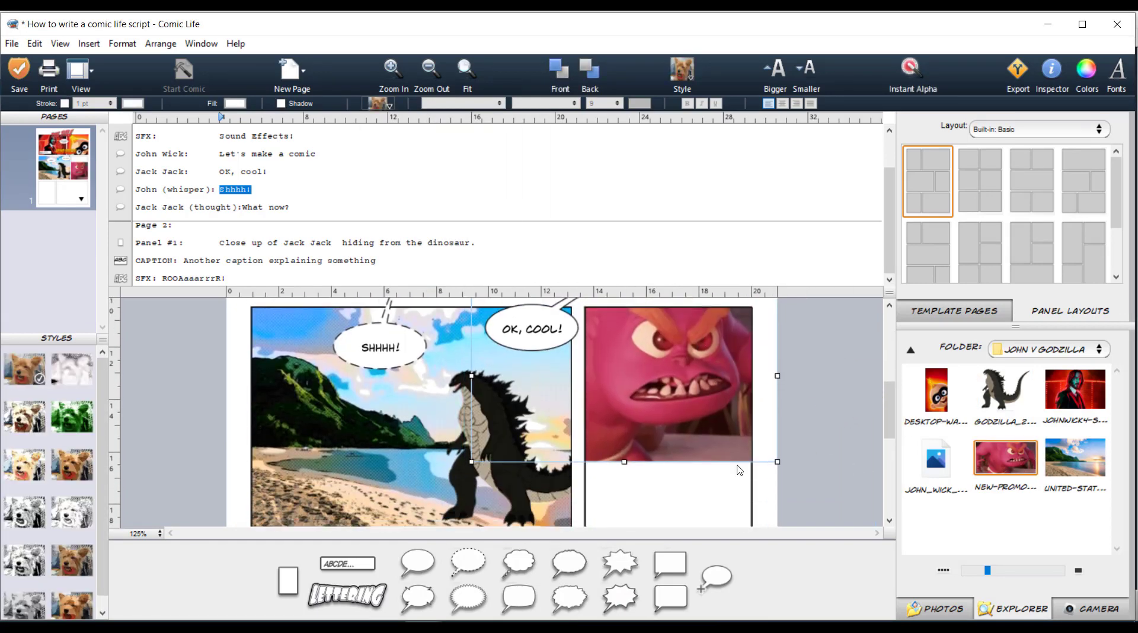
pyautogui.moveTo(471, 375); pyautogui.dragTo(739, 410)
pyautogui.press('Delete')
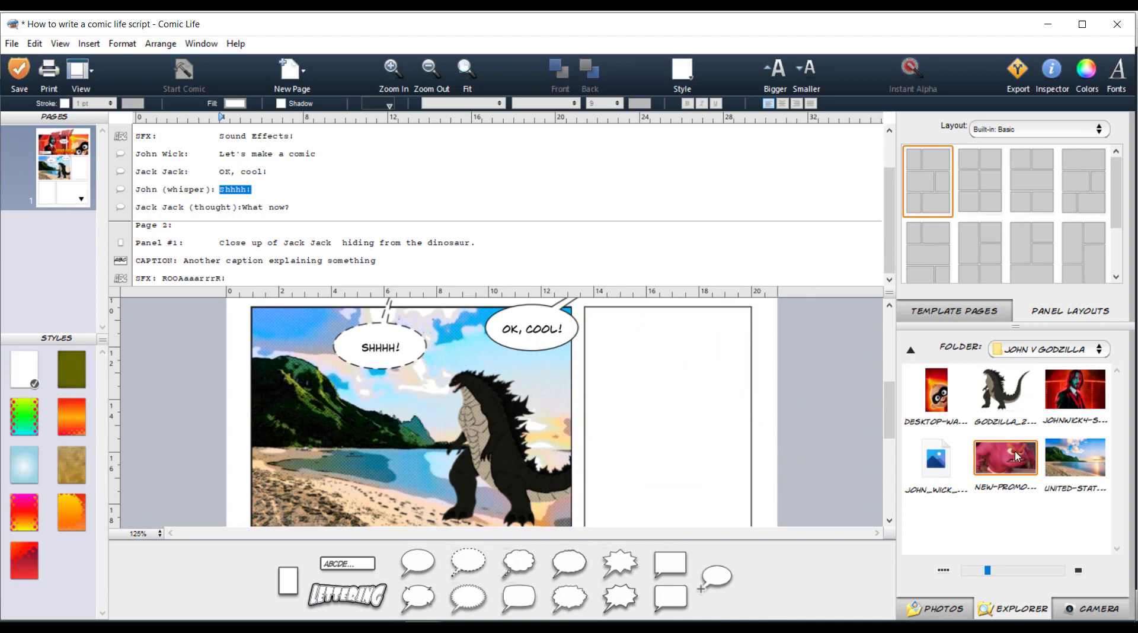
# Place the pink monster picture so it fills the narrow second-row right panel, and apply the Rotoscope filter to it
pyautogui.moveTo(1015, 453); pyautogui.dragTo(642, 413)
pyautogui.click(389, 105)
pyautogui.scroll(-5, 409, 296)
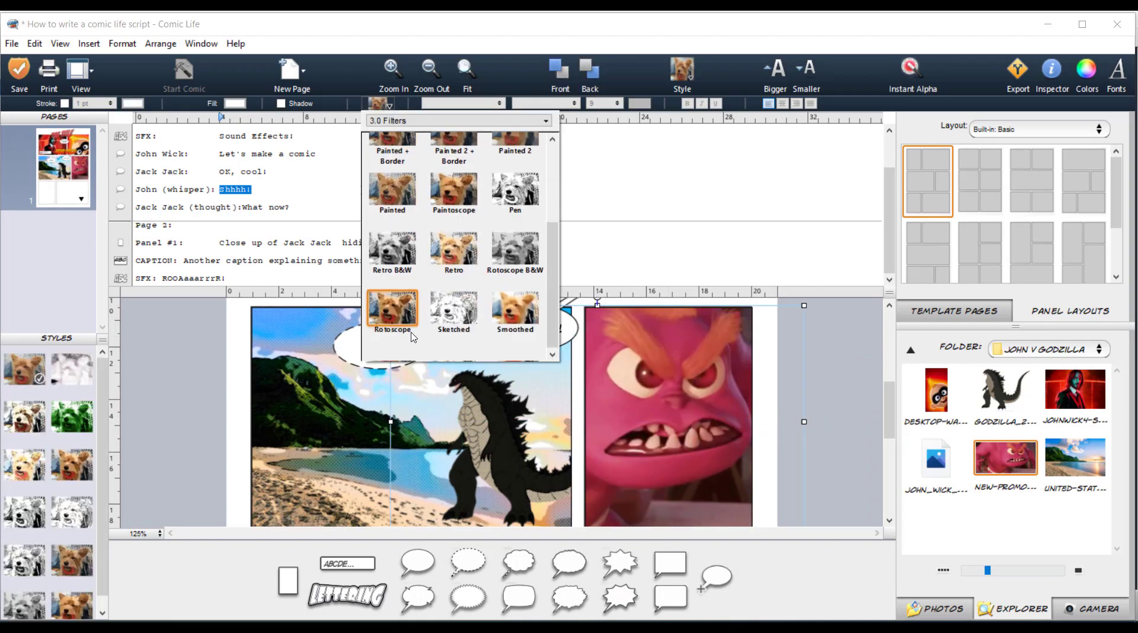
pyautogui.click(402, 323)
# Add the script's roar sound-effect lettering across the second-row panels and the "Another caption explaining something" caption over the beach panel's hills
pyautogui.moveTo(119, 280); pyautogui.dragTo(526, 482)
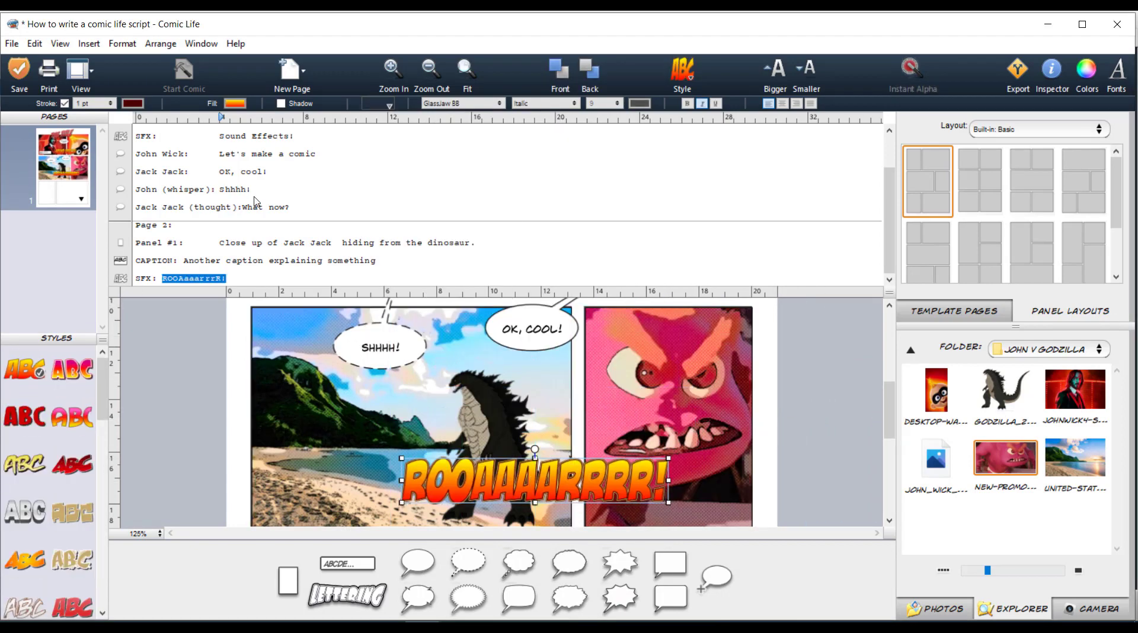
pyautogui.moveTo(123, 258); pyautogui.dragTo(228, 374)
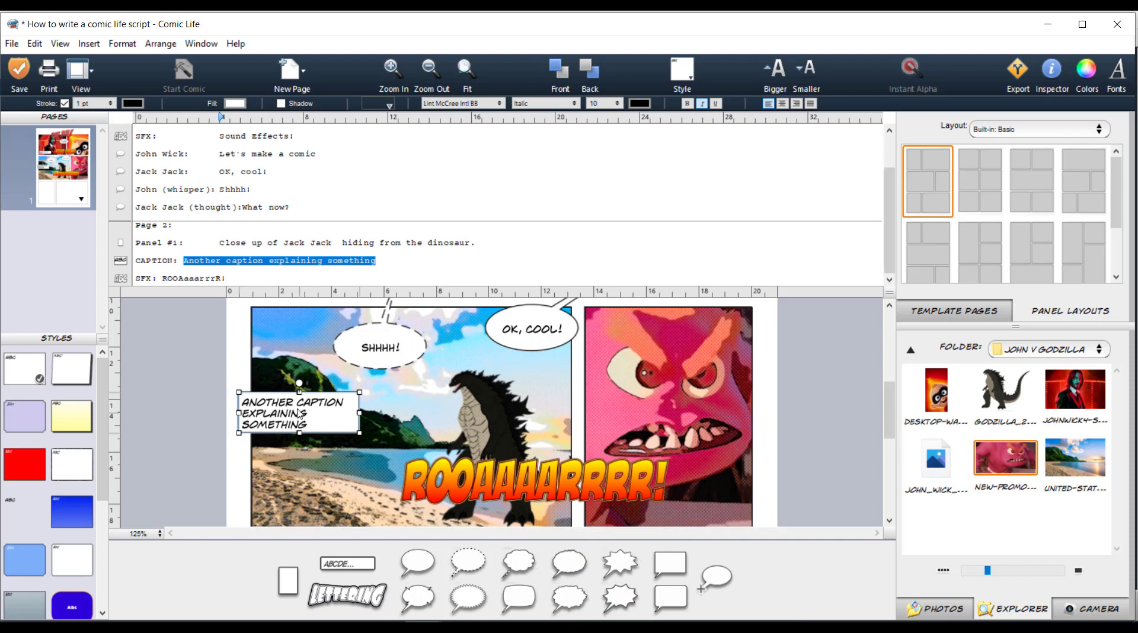
pyautogui.moveTo(298, 413); pyautogui.dragTo(329, 407)
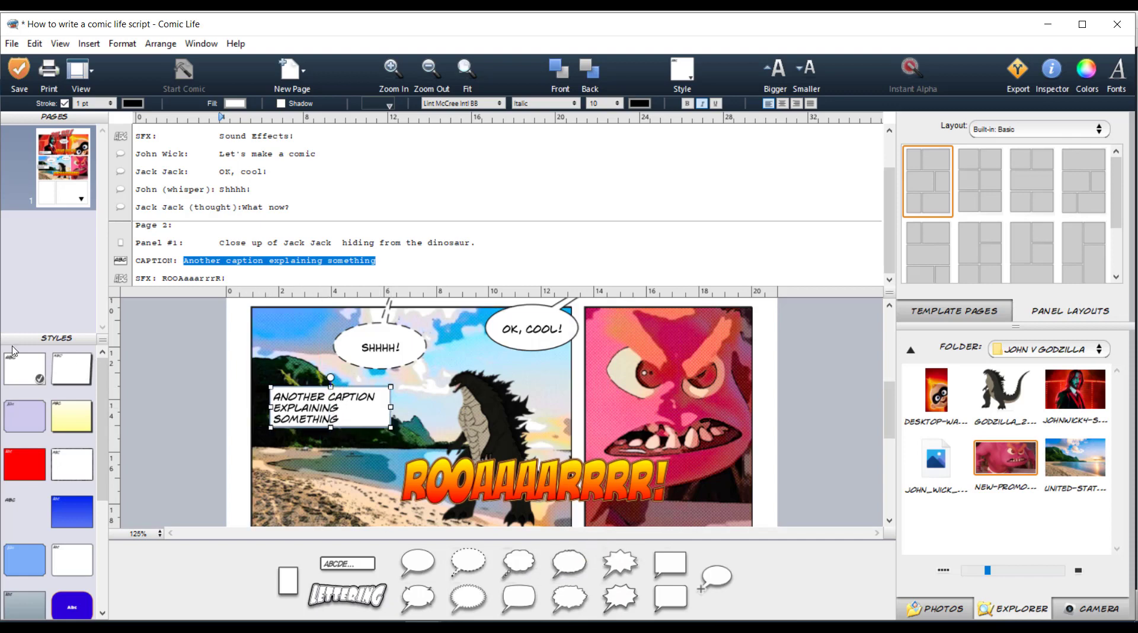
# Try the pale yellow style on the beach panel's caption, and settle on the white style with a dark shadow edge
pyautogui.click(76, 422)
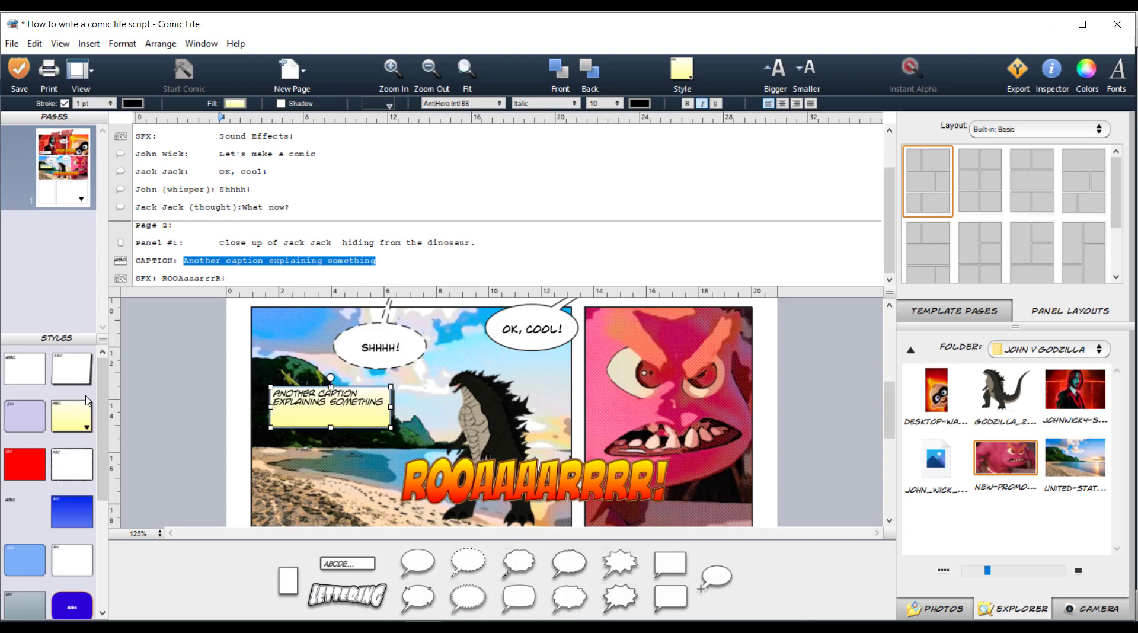
pyautogui.click(71, 378)
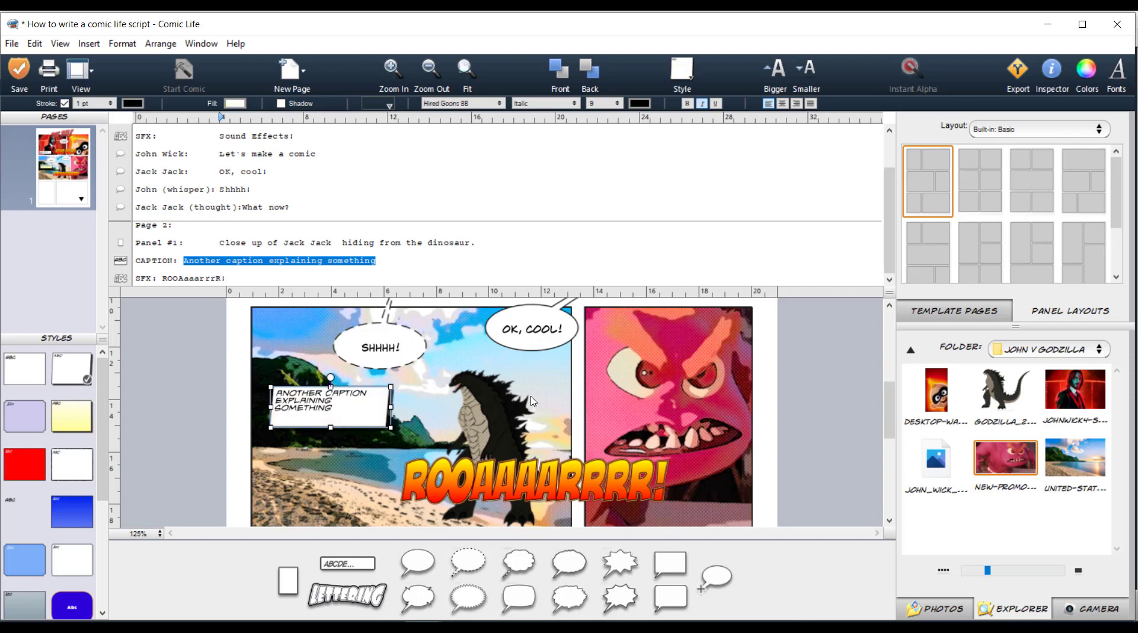